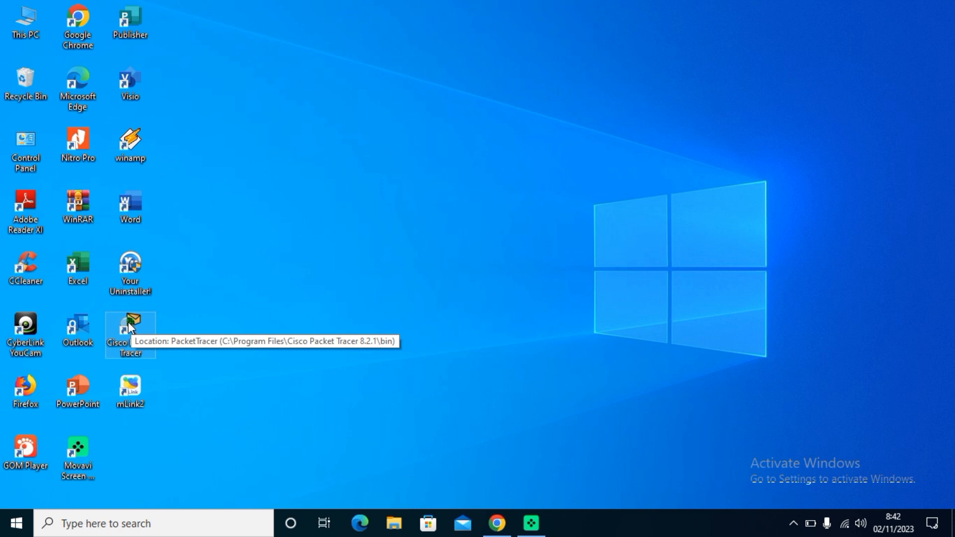
Launch Cisco Packet Tracer and turn off the computer's Wi-Fi.
double_click(131, 327)
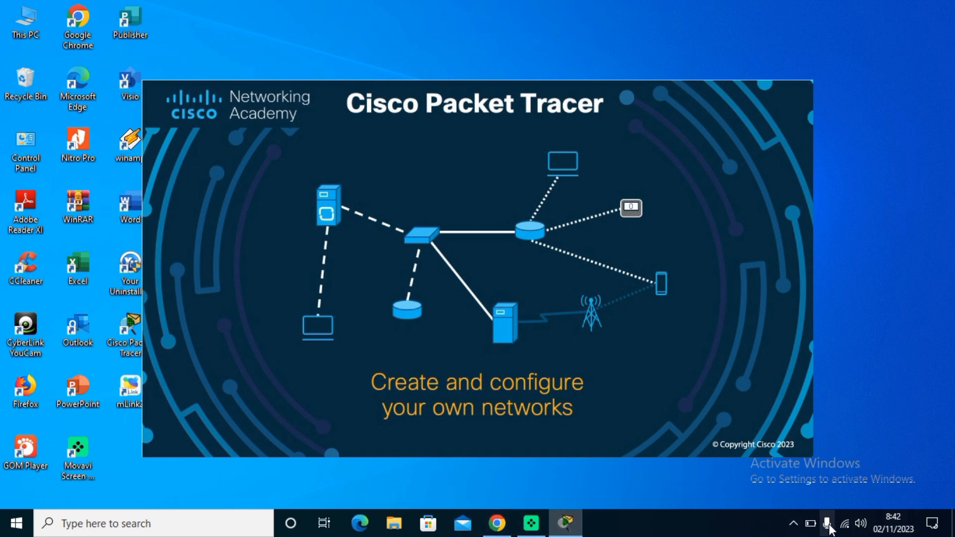
left_click(844, 523)
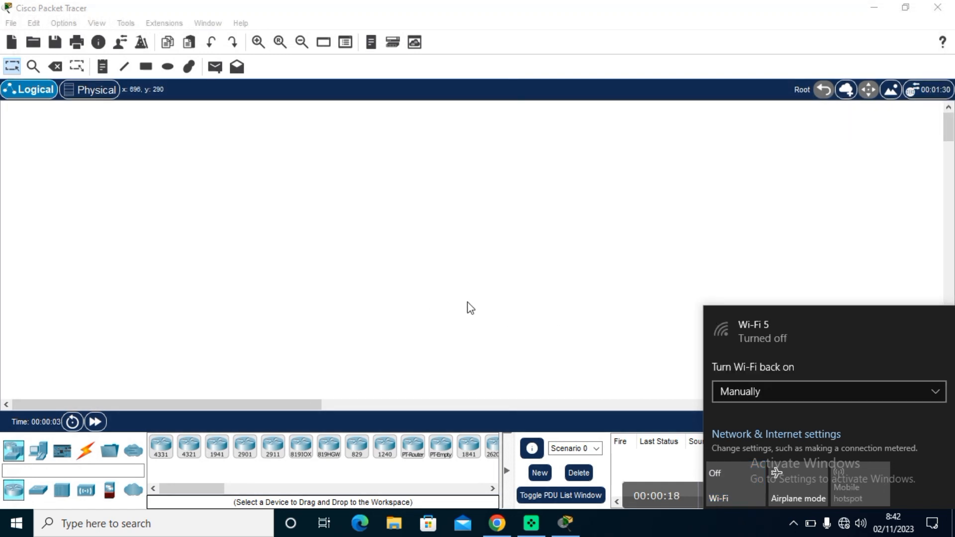
left_click(520, 311)
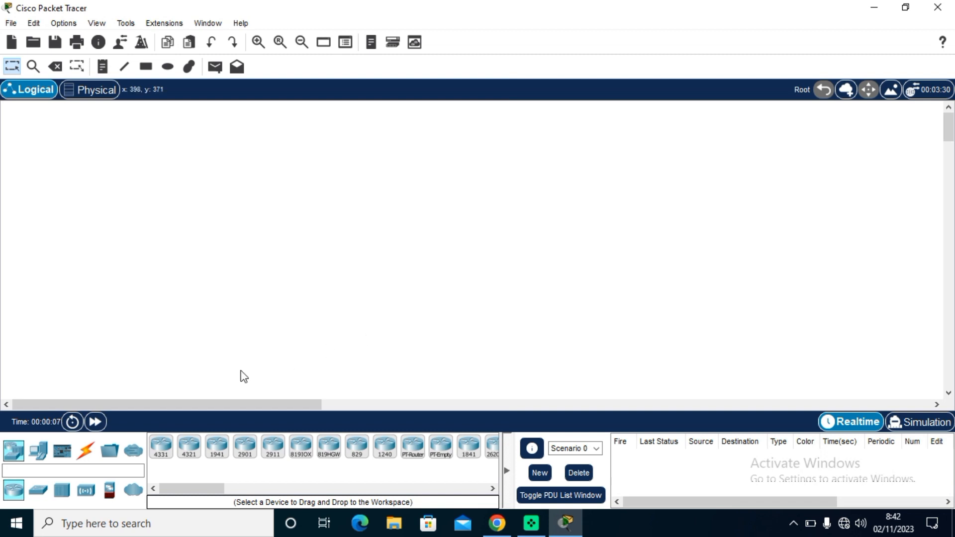
Place three Laptop-PT end devices in a column on the left side of the logical workspace.
left_click(40, 449)
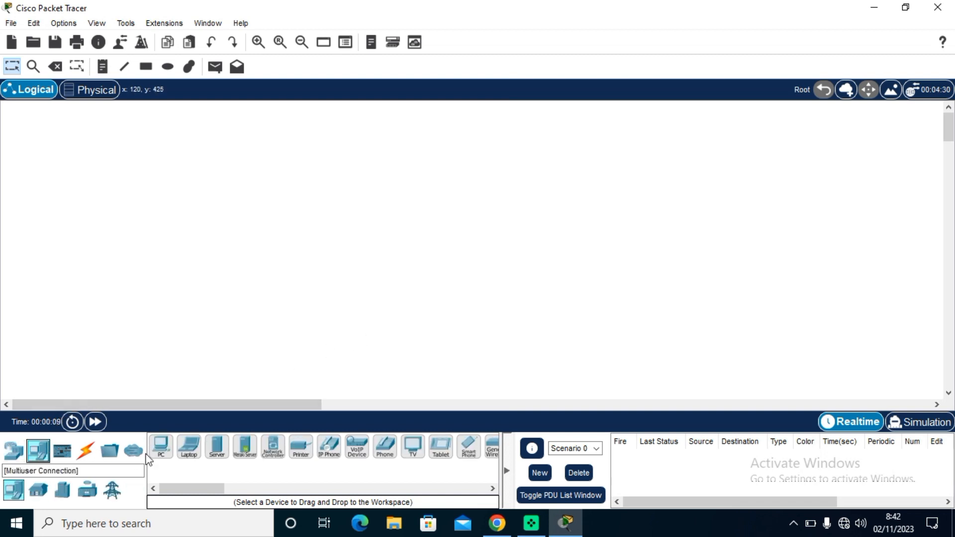
left_click(191, 453)
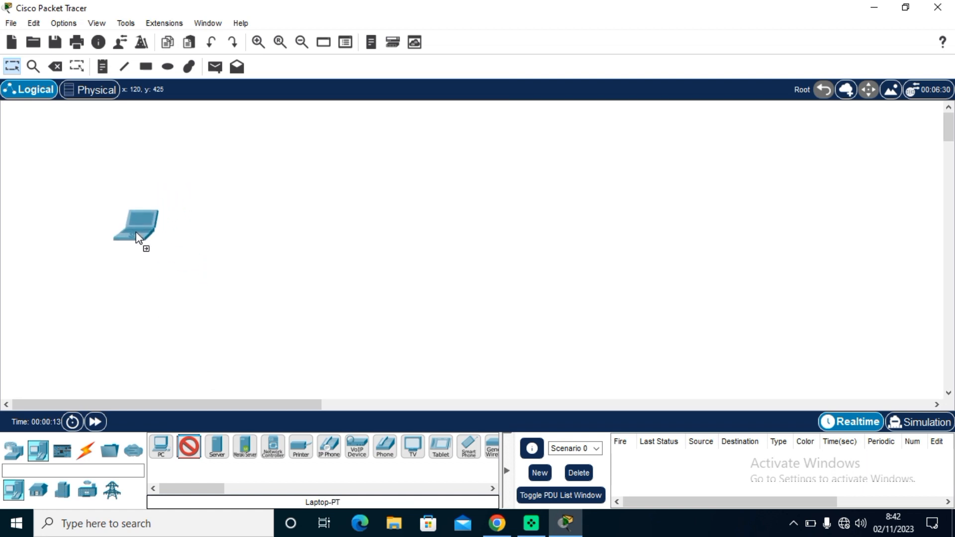
left_click(137, 237)
left_click(189, 447)
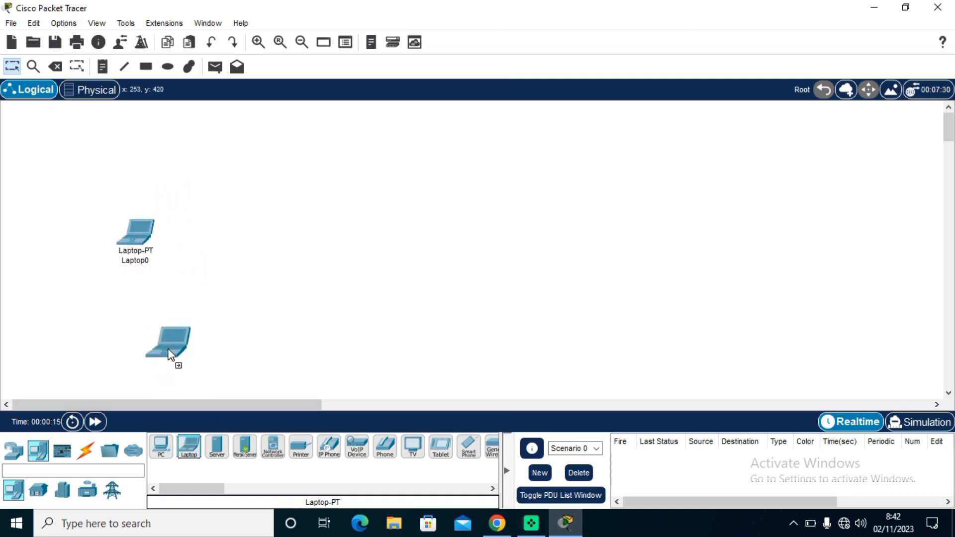
left_click(144, 310)
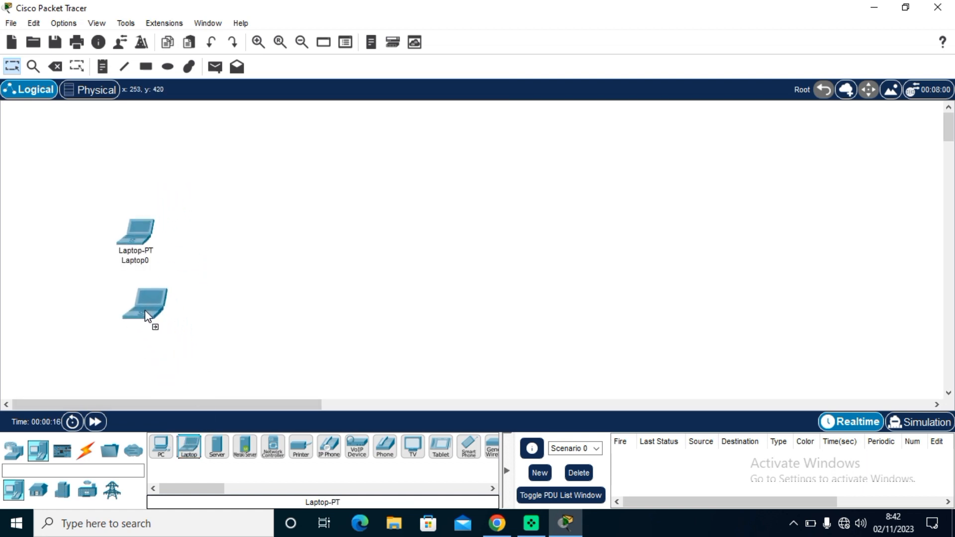
left_click(193, 447)
left_click(172, 371)
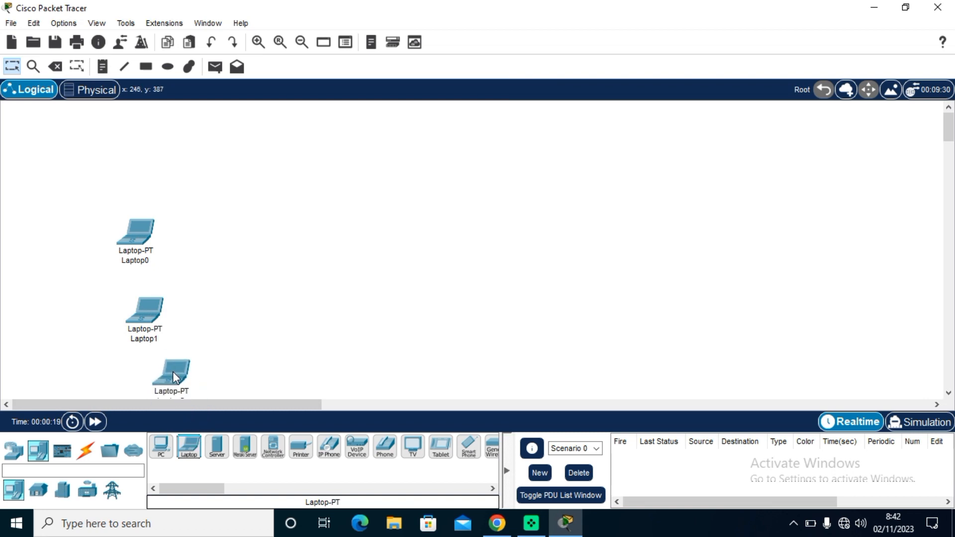
Add three more Laptop-PT devices in a second column, well to the right of the first three.
left_click(182, 443)
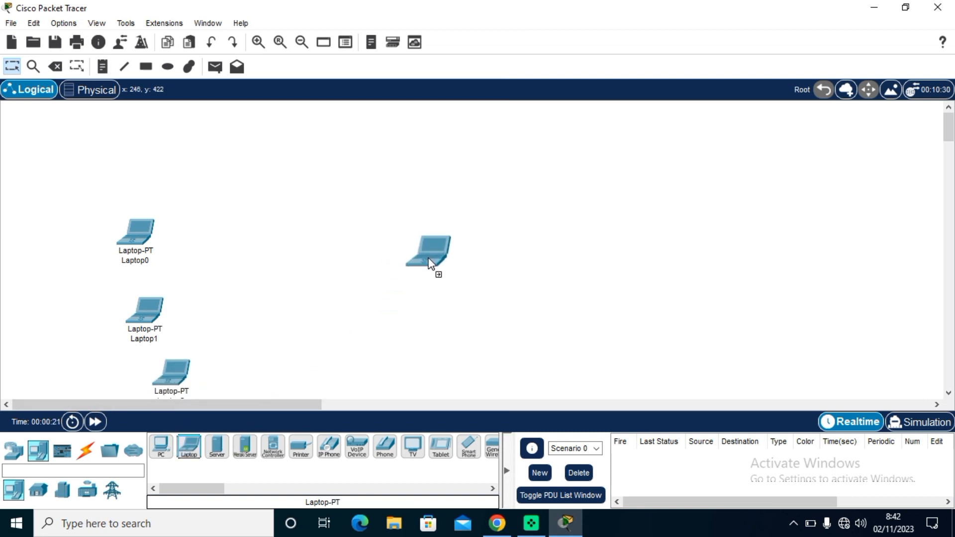
left_click(441, 260)
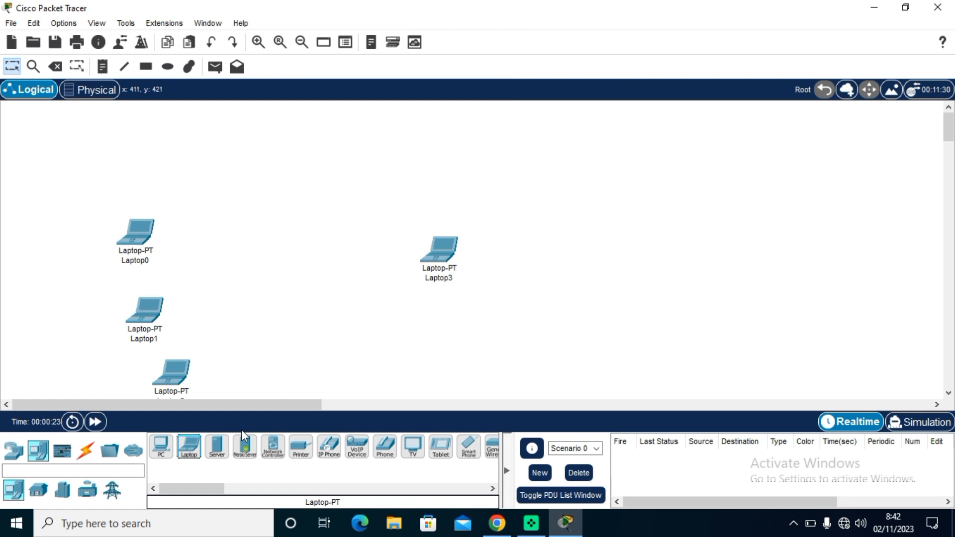
left_click(192, 450)
left_click(450, 330)
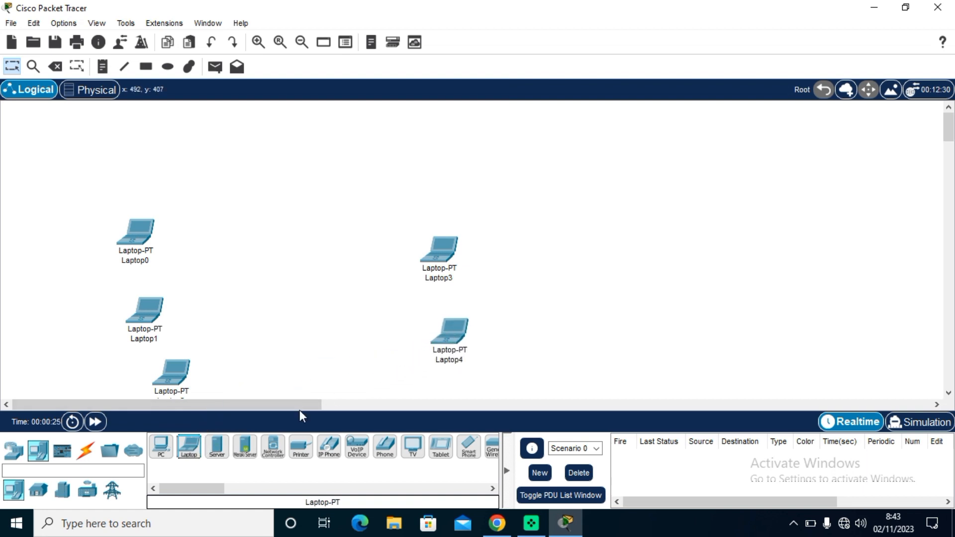
left_click(188, 448)
left_click(461, 394)
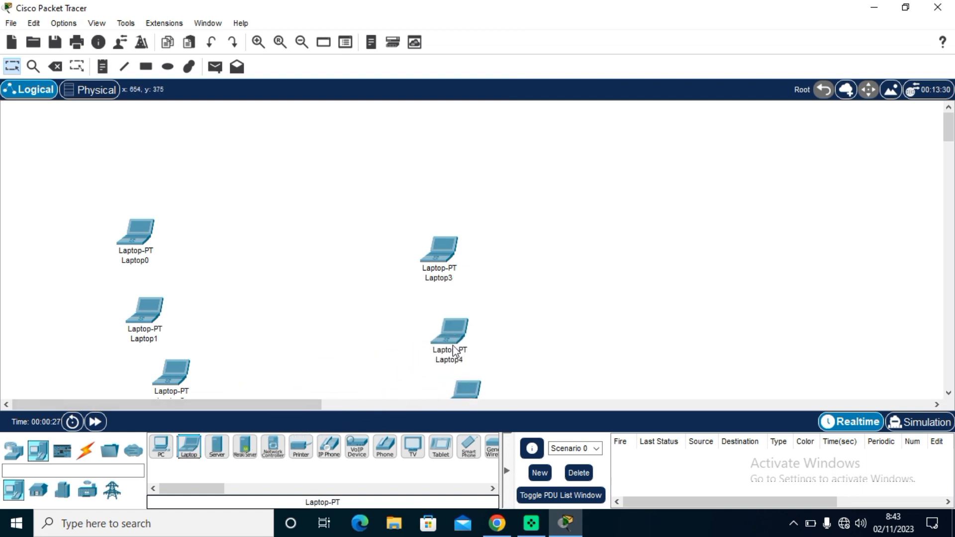
Move Laptop3, Laptop4 and Laptop5 slightly higher so the whole second column fits in the visible workspace.
left_click_drag(437, 246, 460, 196)
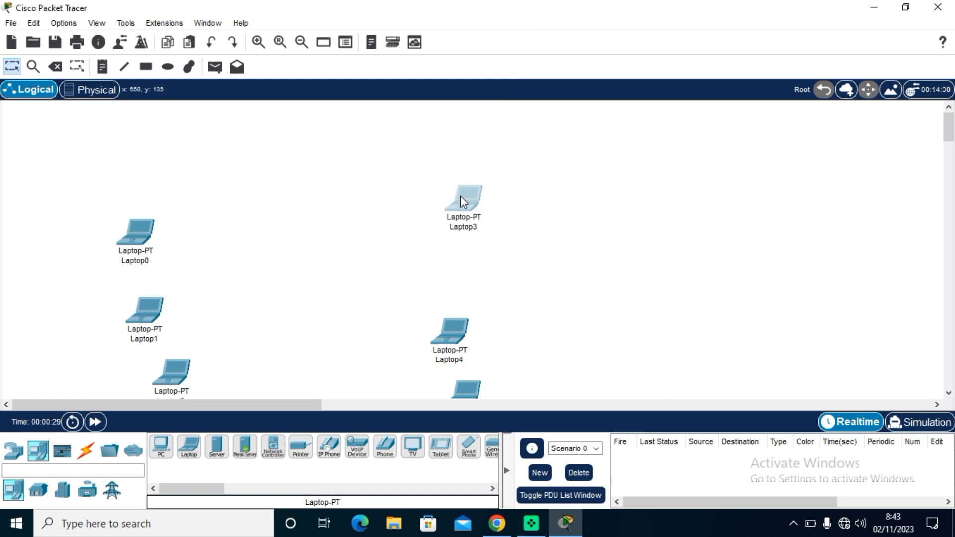
left_click_drag(449, 323, 468, 285)
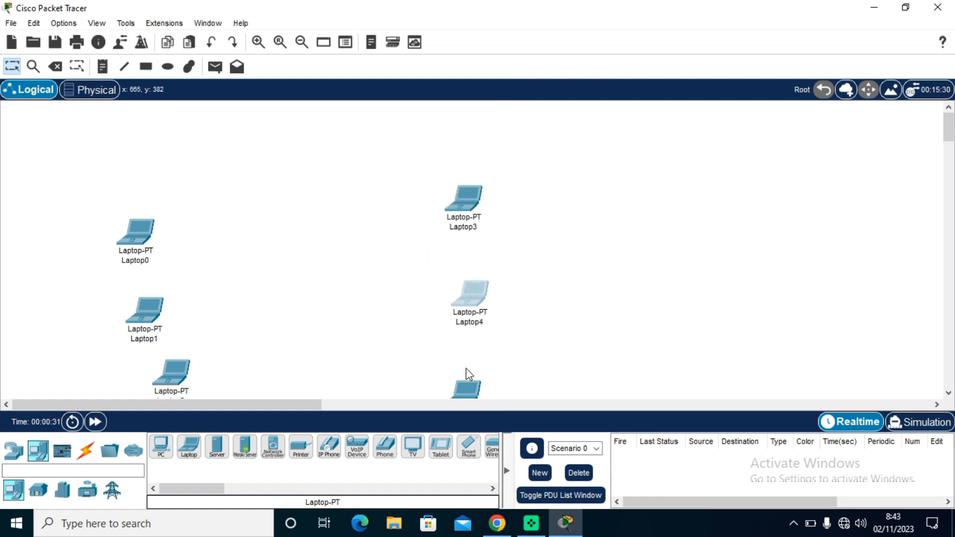
left_click_drag(467, 387, 477, 348)
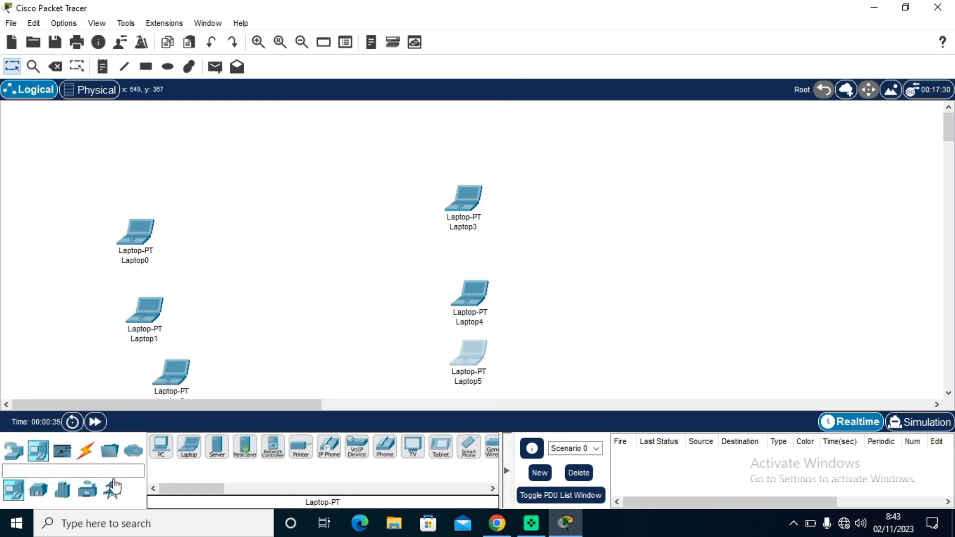
Place two AP-PT wireless access points between the laptop columns, one near each group.
left_click(16, 452)
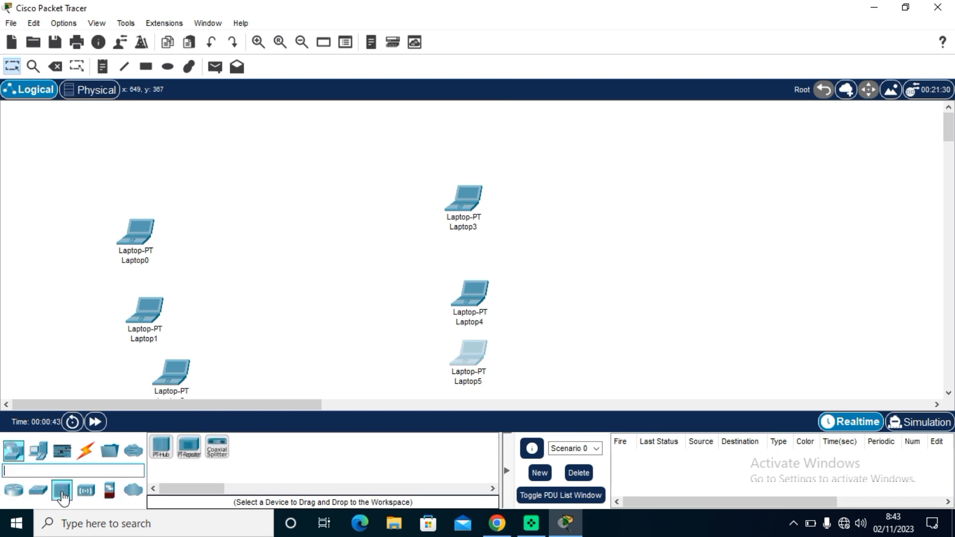
left_click(87, 490)
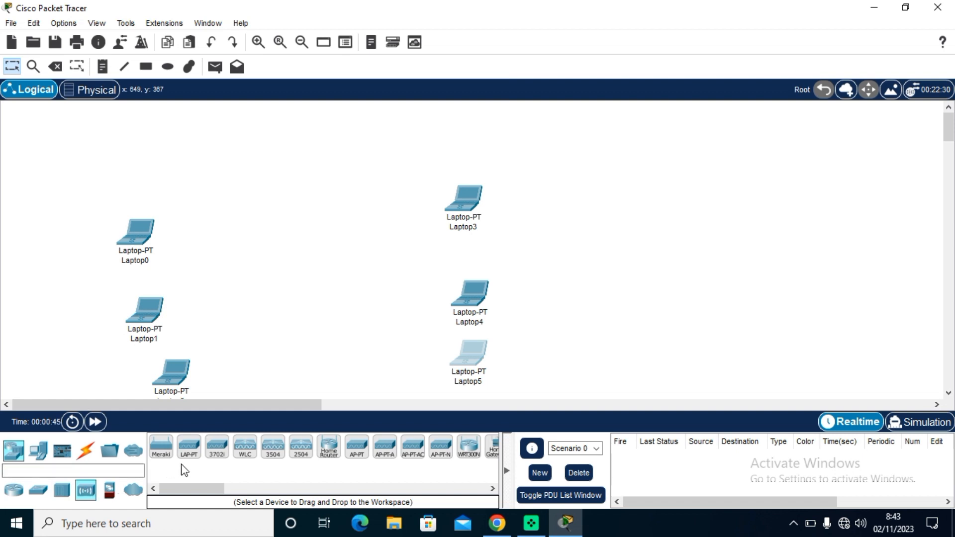
left_click(492, 489)
left_click(492, 489)
left_click(493, 489)
left_click(493, 489)
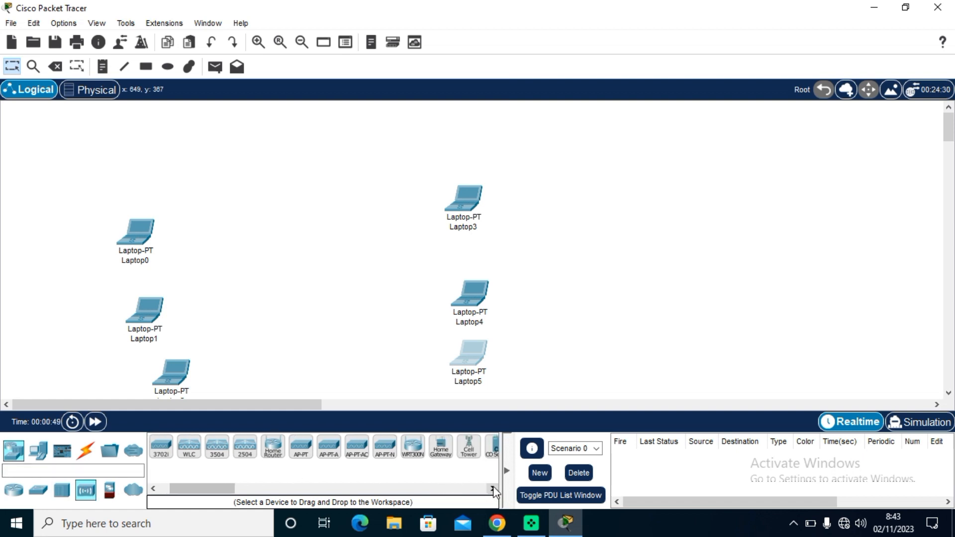
left_click(492, 489)
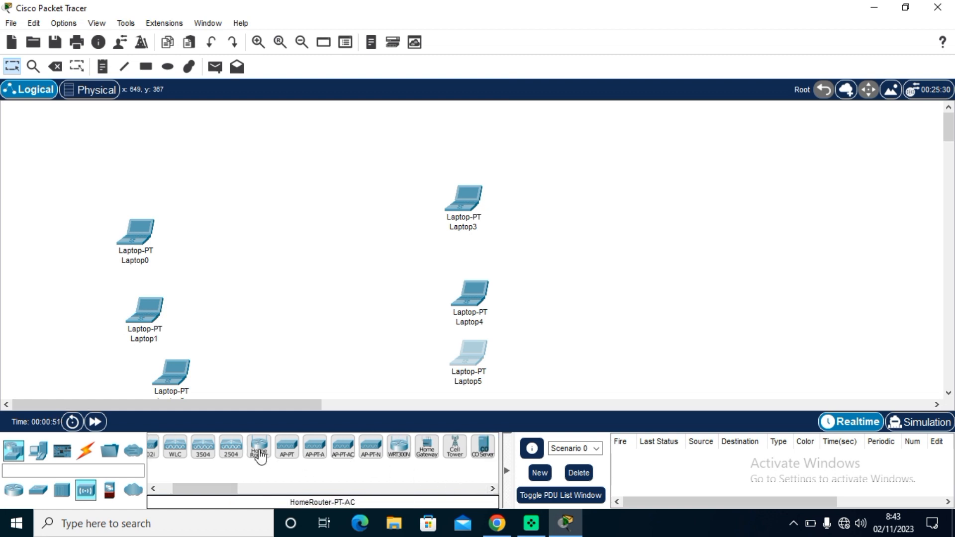
left_click(287, 448)
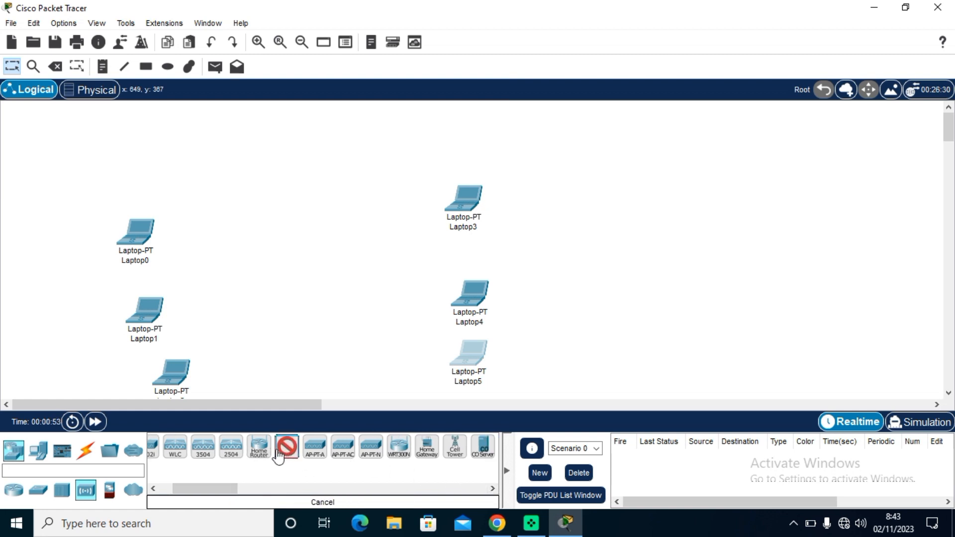
left_click(221, 314)
left_click(287, 448)
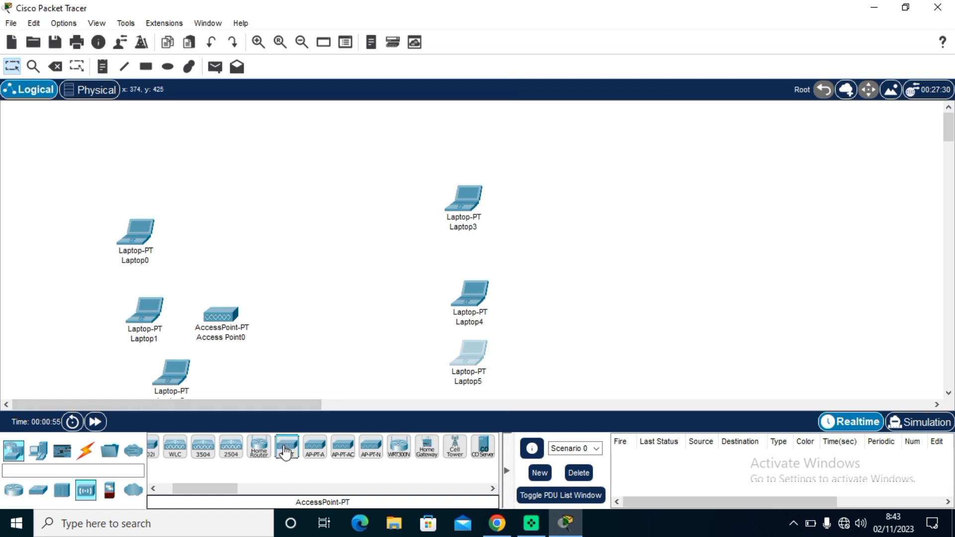
left_click(346, 327)
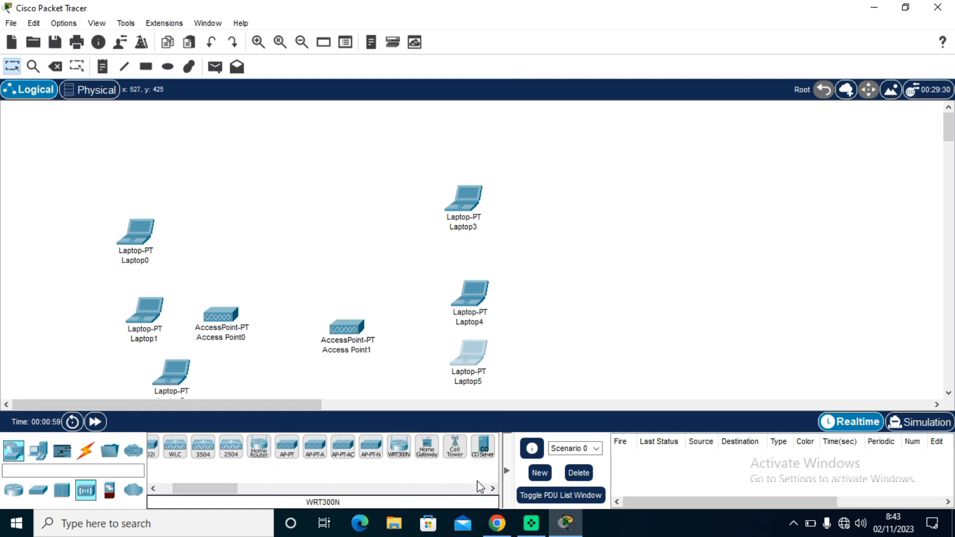
Add a PT-Bridge above and between the two access points.
left_click(492, 489)
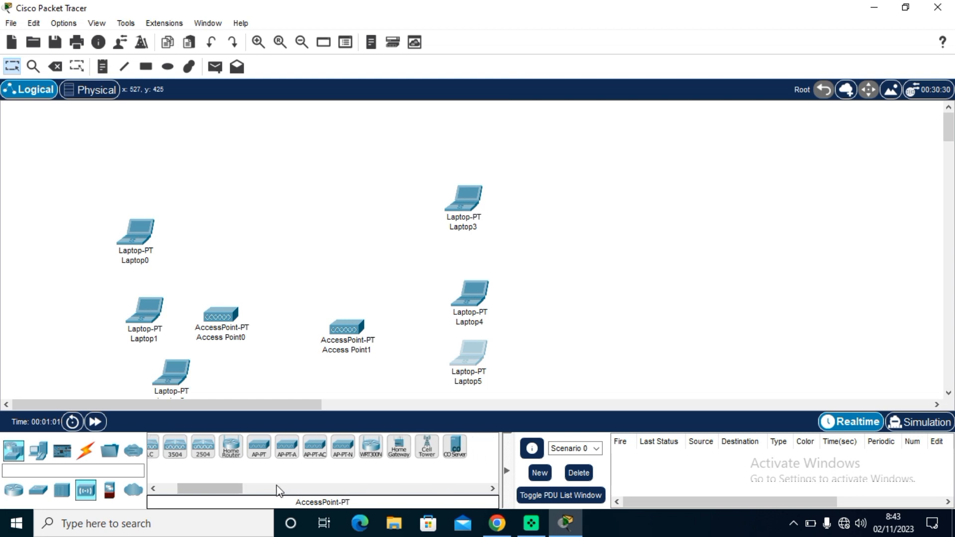
left_click(153, 490)
left_click(154, 489)
left_click(154, 490)
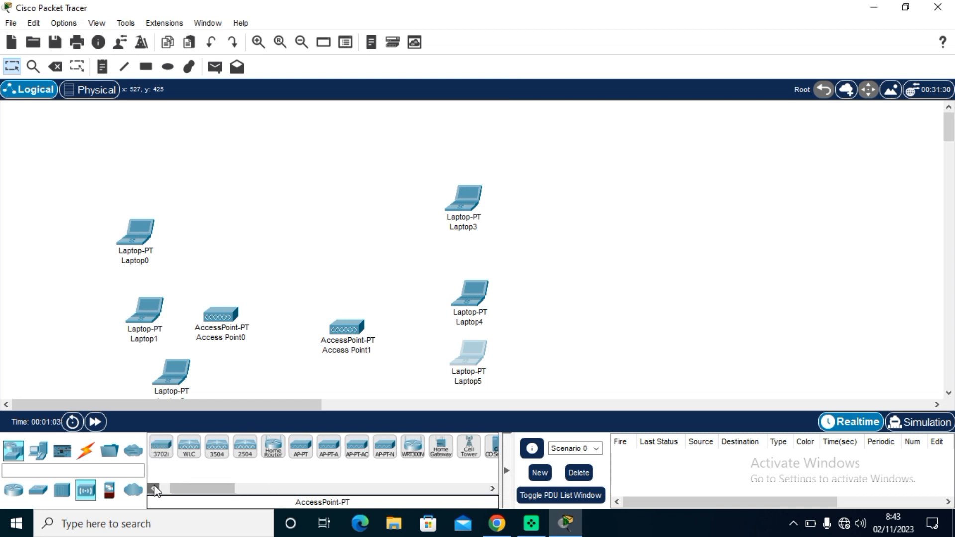
left_click(154, 489)
left_click(154, 490)
left_click(154, 489)
left_click(153, 490)
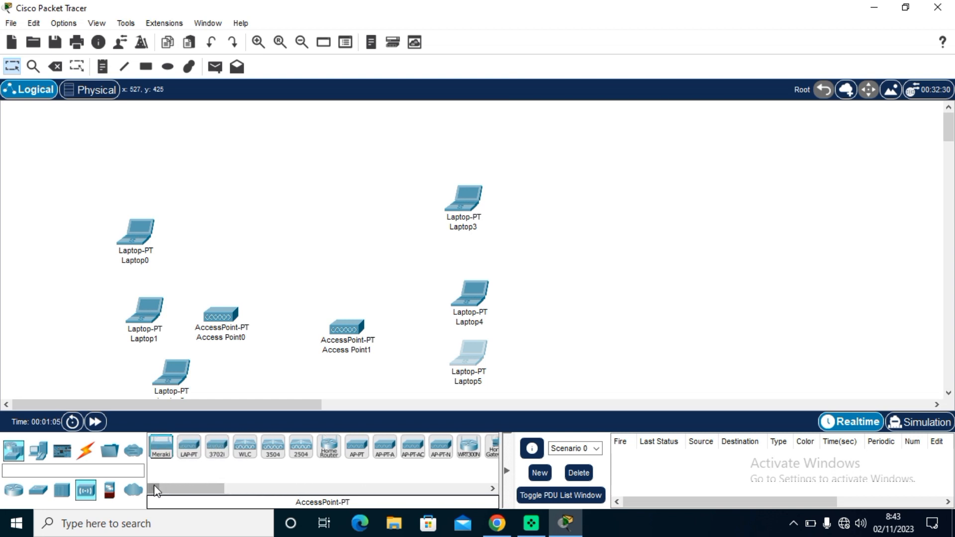
left_click(63, 491)
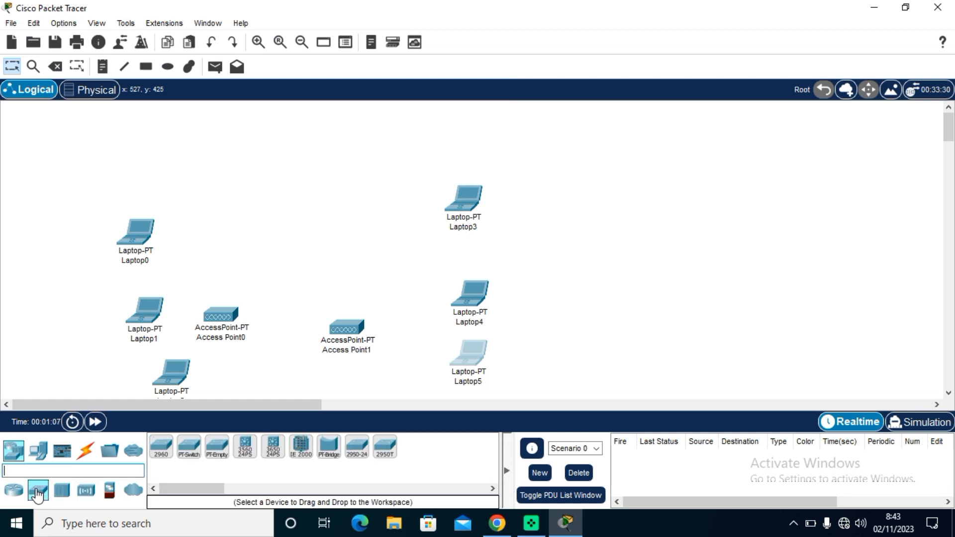
left_click(38, 490)
left_click(328, 449)
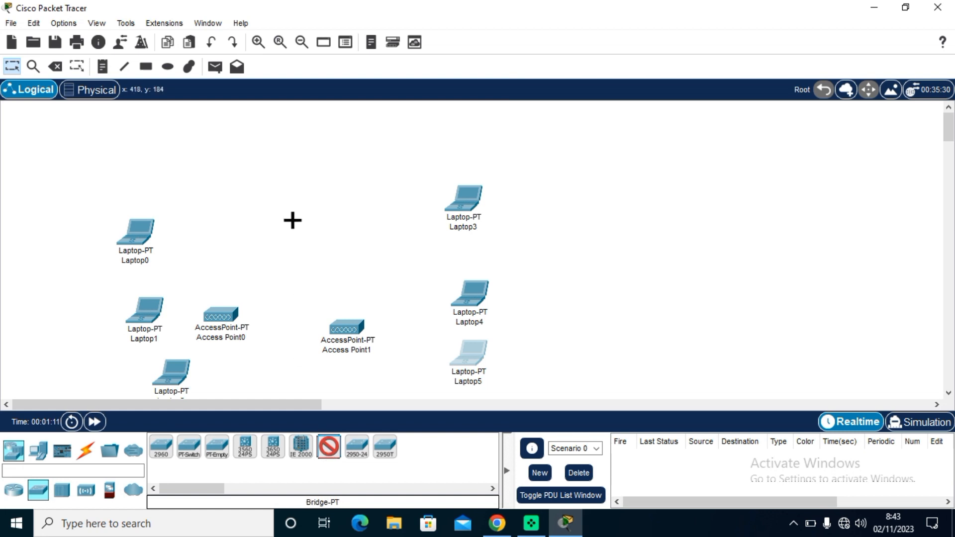
left_click(286, 213)
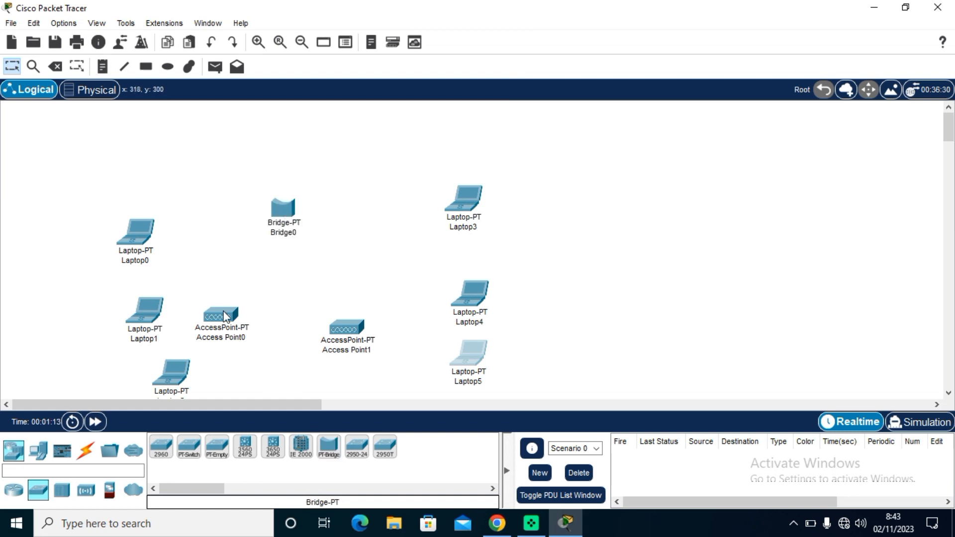
Reposition Access Point0 and Access Point1 so they sit at about the same height below the bridge.
left_click_drag(225, 317, 244, 310)
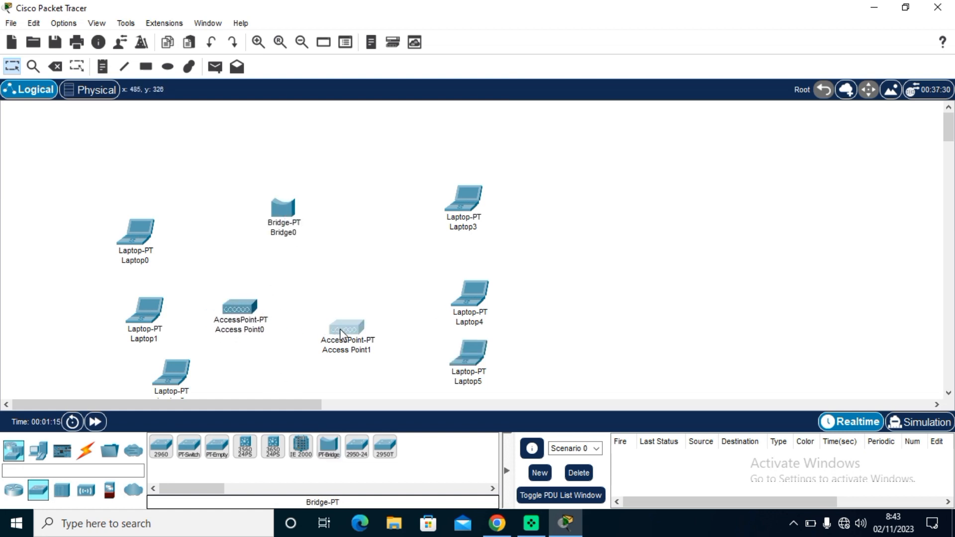
left_click_drag(339, 329, 346, 313)
mouse_move(347, 314)
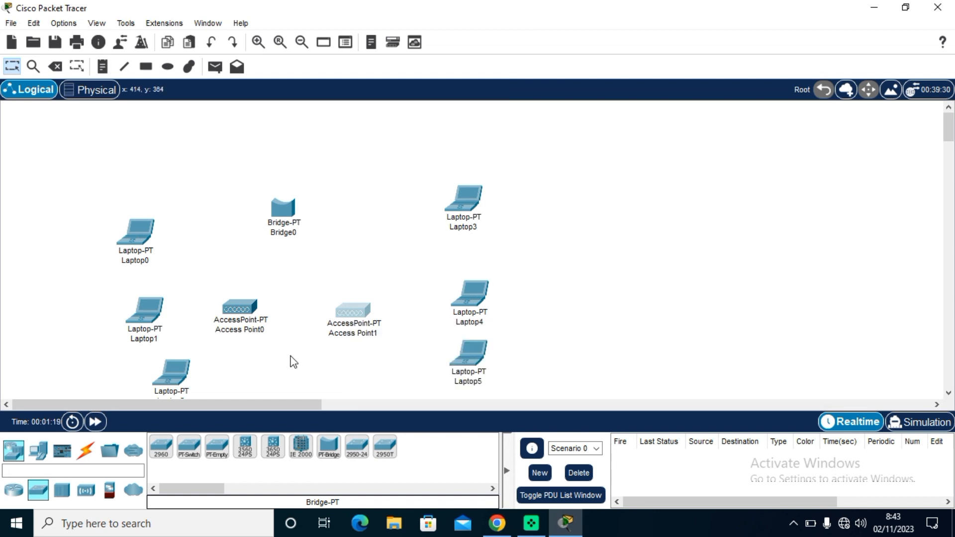
Connect Access Point0 to Bridge0 using the automatically chosen connection type.
left_click(86, 450)
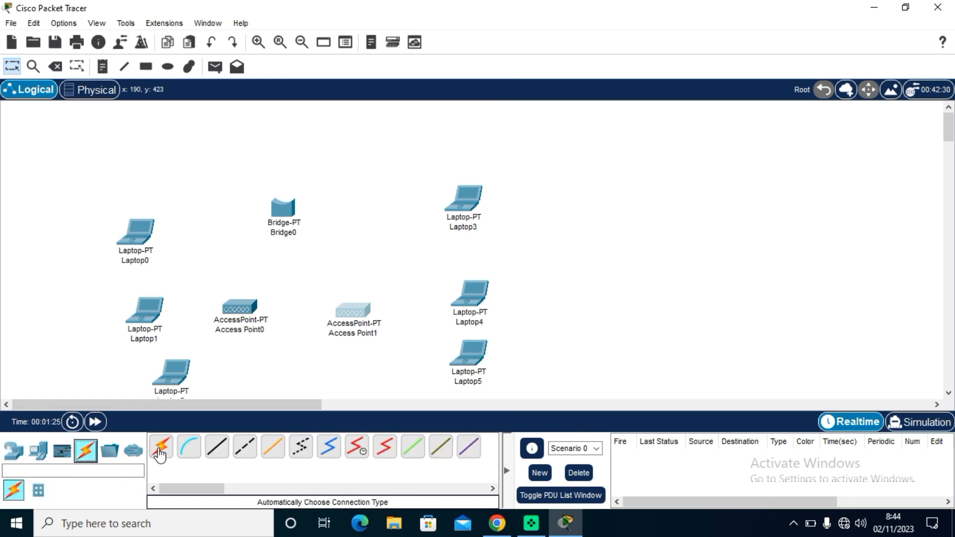
left_click(159, 452)
left_click(232, 306)
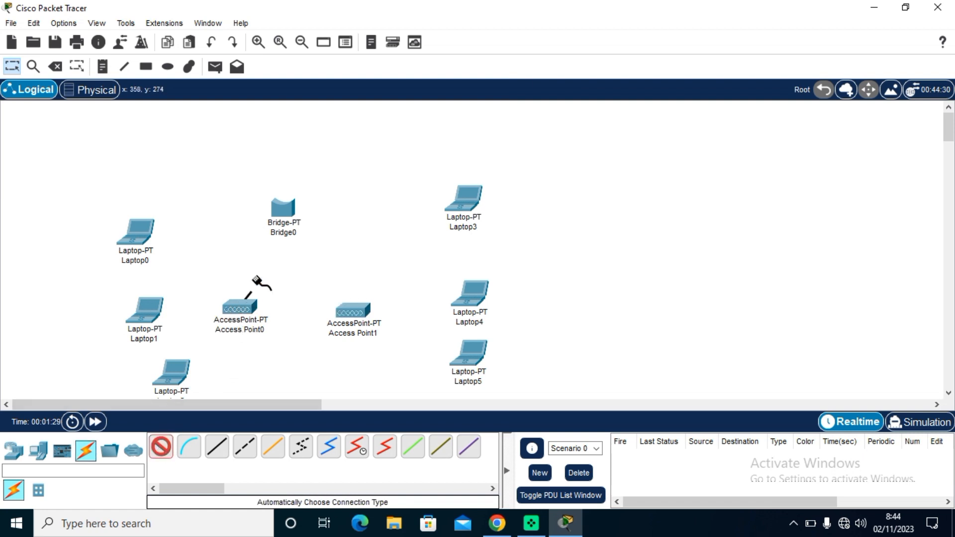
left_click(283, 208)
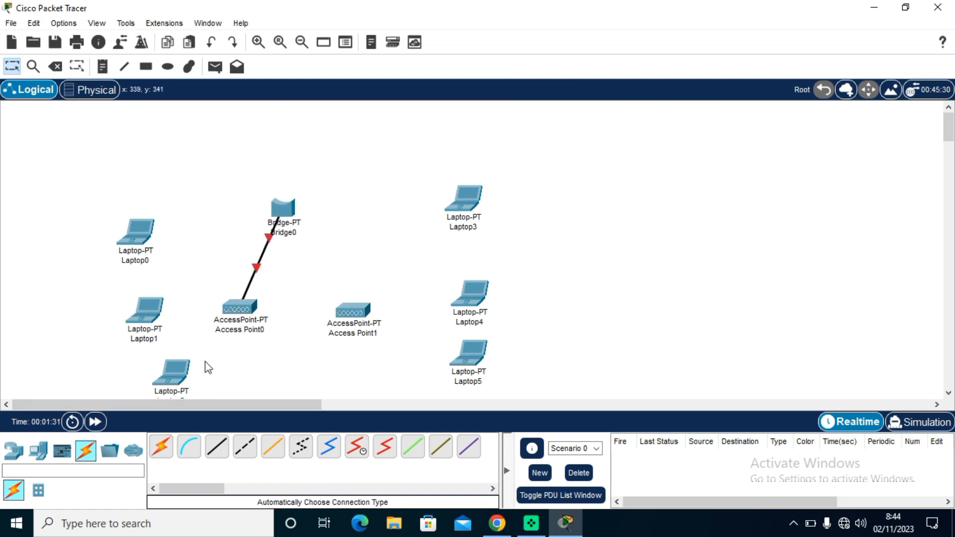
Connect Access Point1 to Bridge0 with the automatically chosen connection type.
left_click(161, 448)
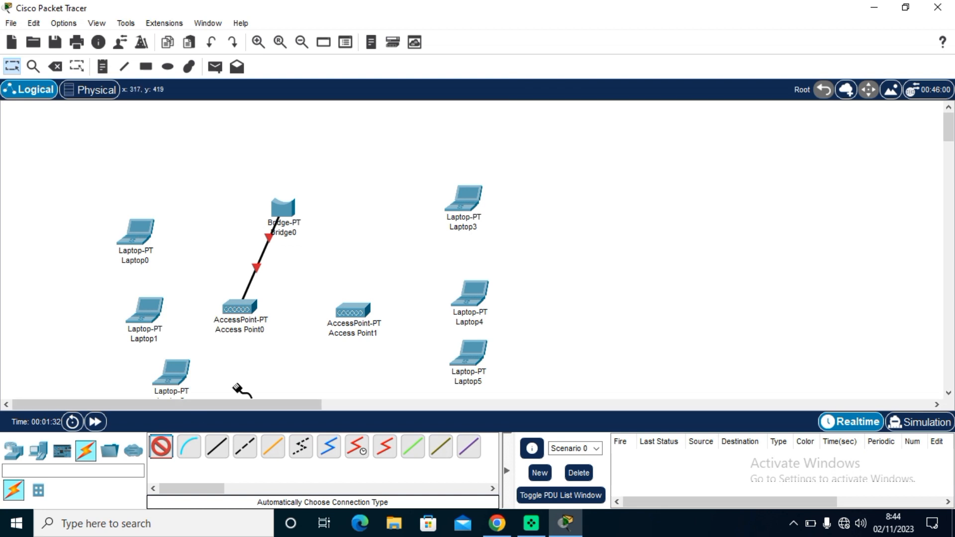
left_click(353, 308)
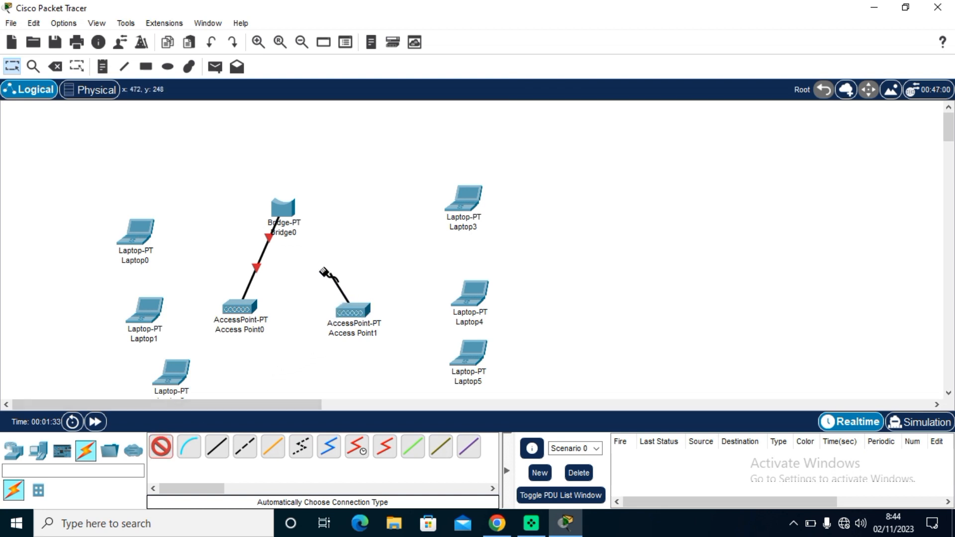
left_click(284, 213)
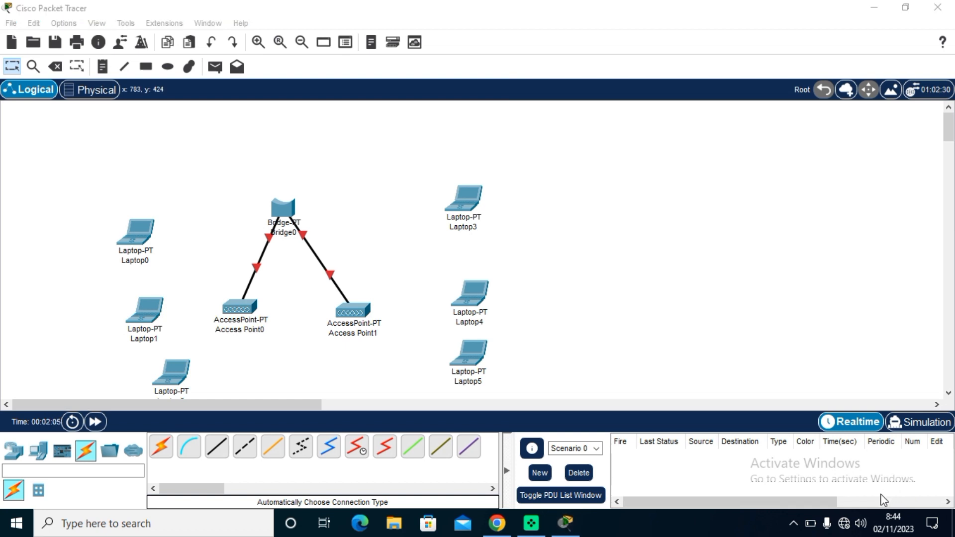
Set the SSID of Access Point0's Port 1 to "jaringan lab".
left_click(252, 320)
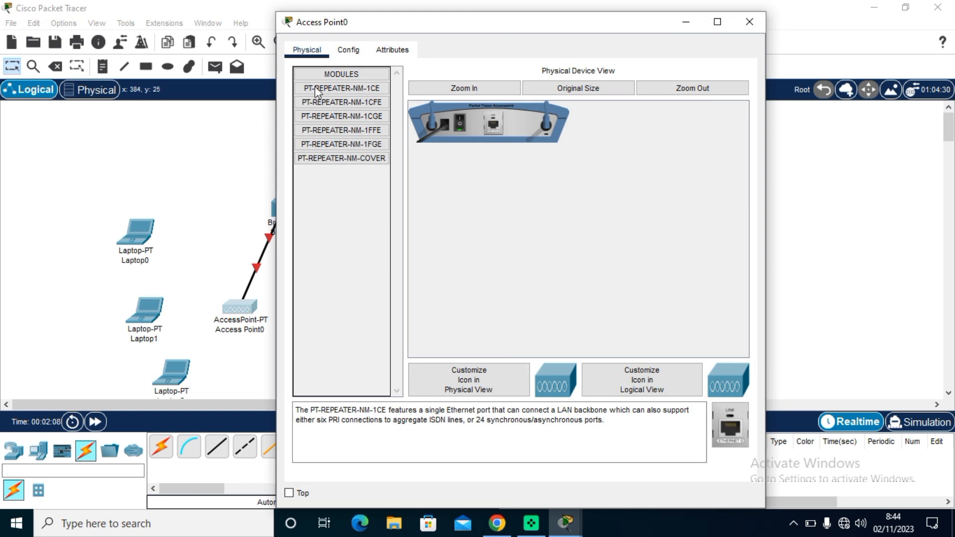
left_click(349, 52)
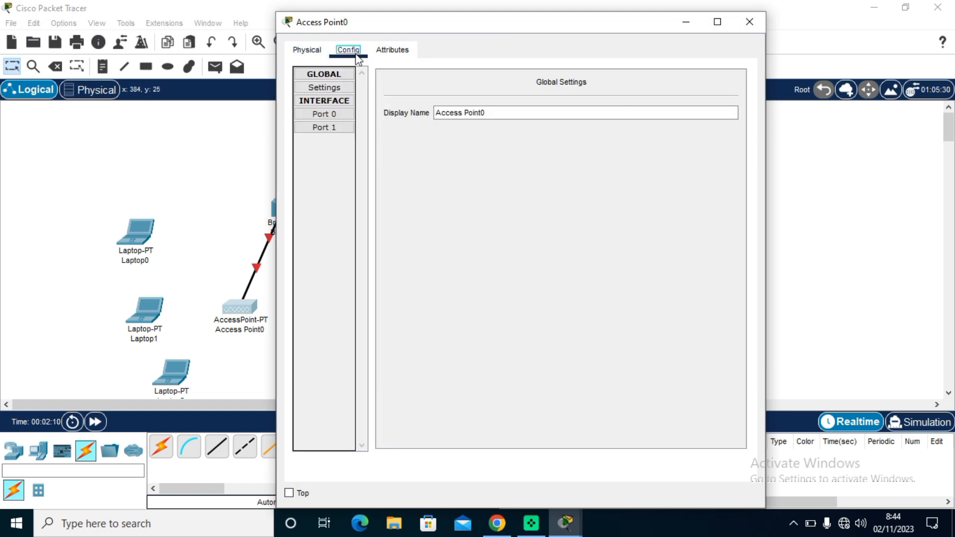
left_click(336, 114)
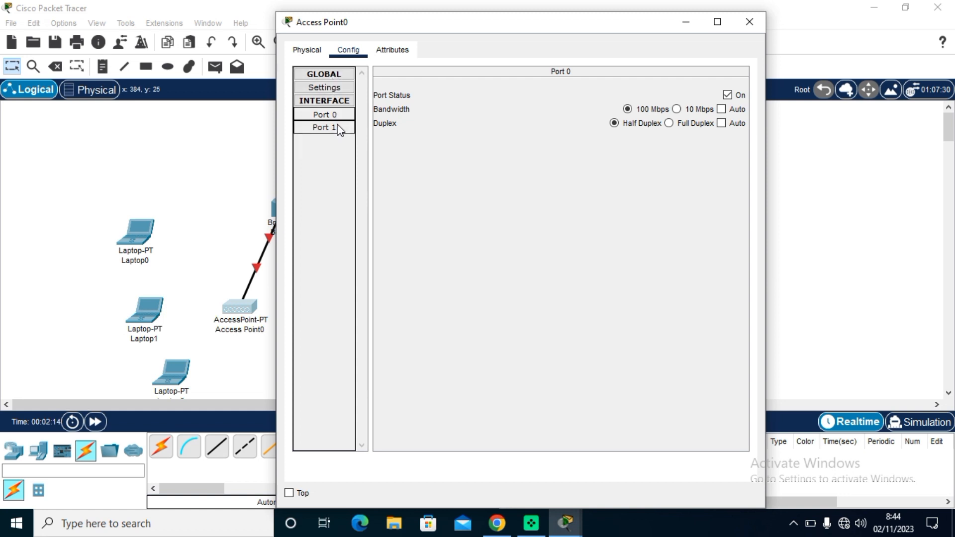
left_click(339, 129)
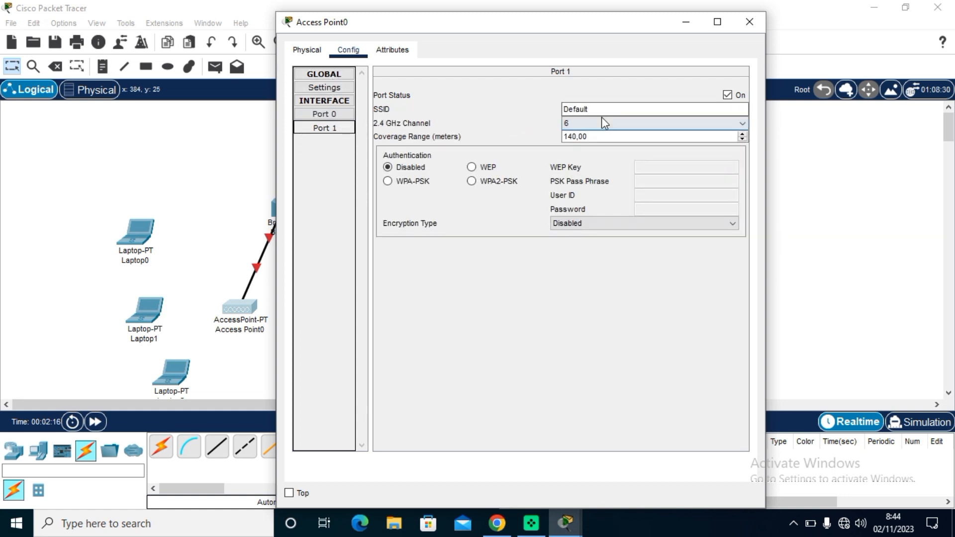
left_click(602, 108)
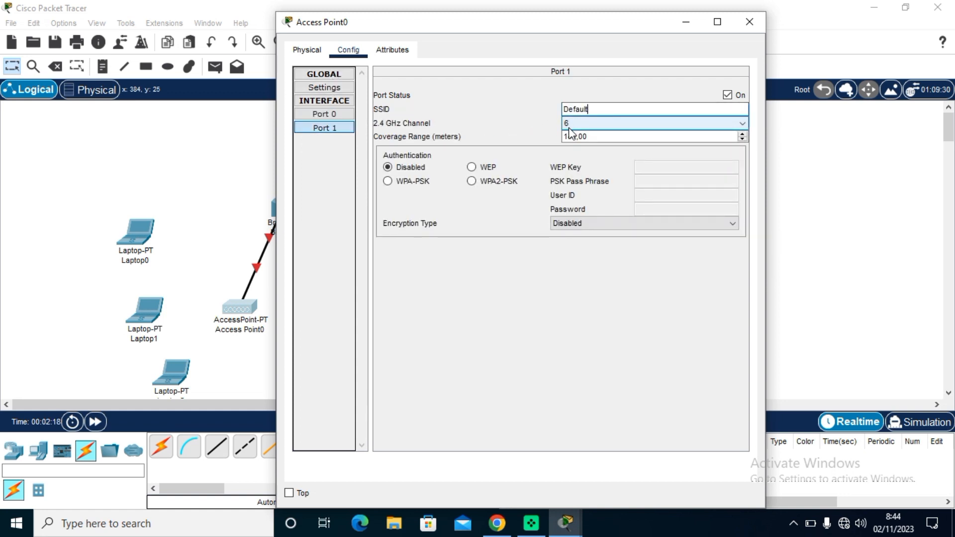
key("BackSpace")
key("BackSpace")
key("BackSpace")
key("BackSpace")
key("BackSpace")
key("BackSpace")
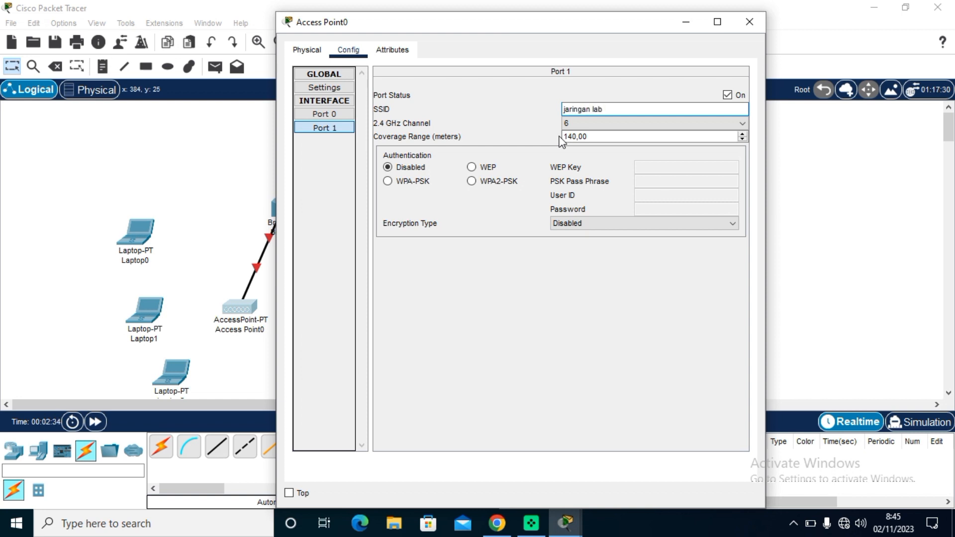
Set the 2.4 GHz channel of Access Point0's Port 1 to 3 and close its configuration window.
left_click(742, 126)
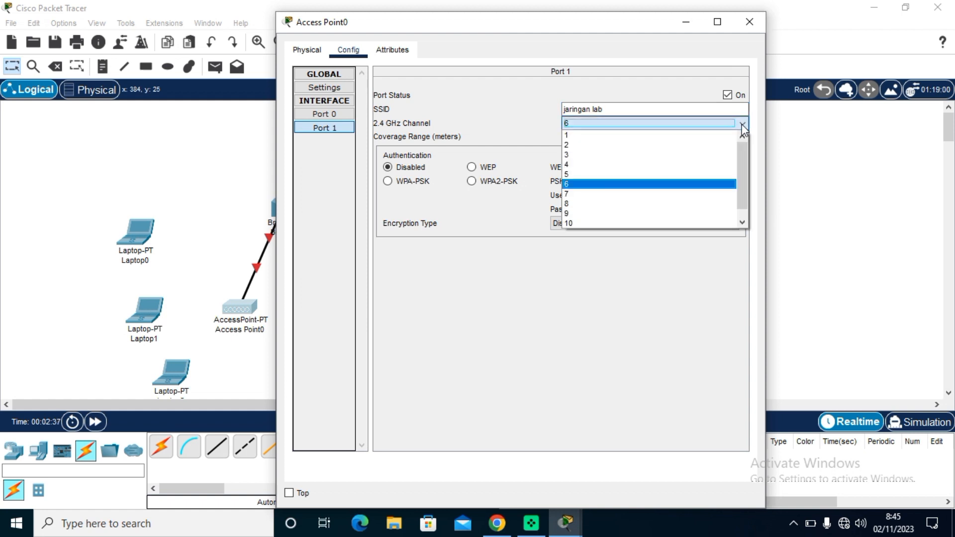
left_click(639, 158)
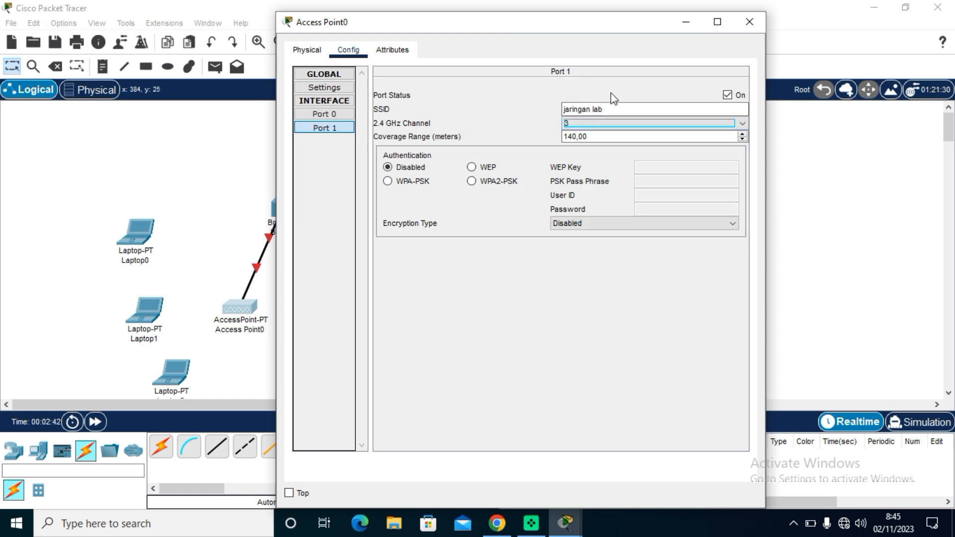
left_click(749, 21)
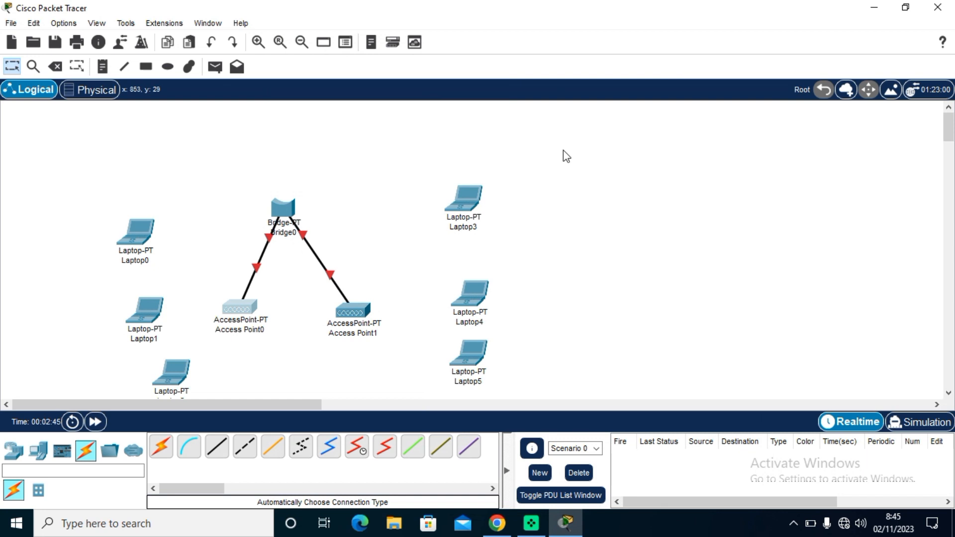
Set the SSID of Access Point1's Port 1 to "jaringan kelas".
left_click(362, 316)
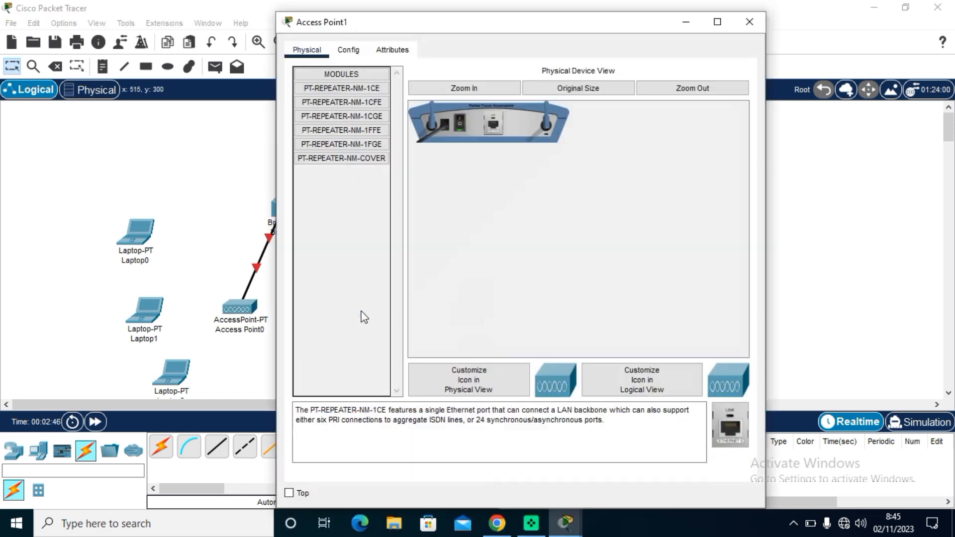
left_click(348, 50)
left_click(324, 129)
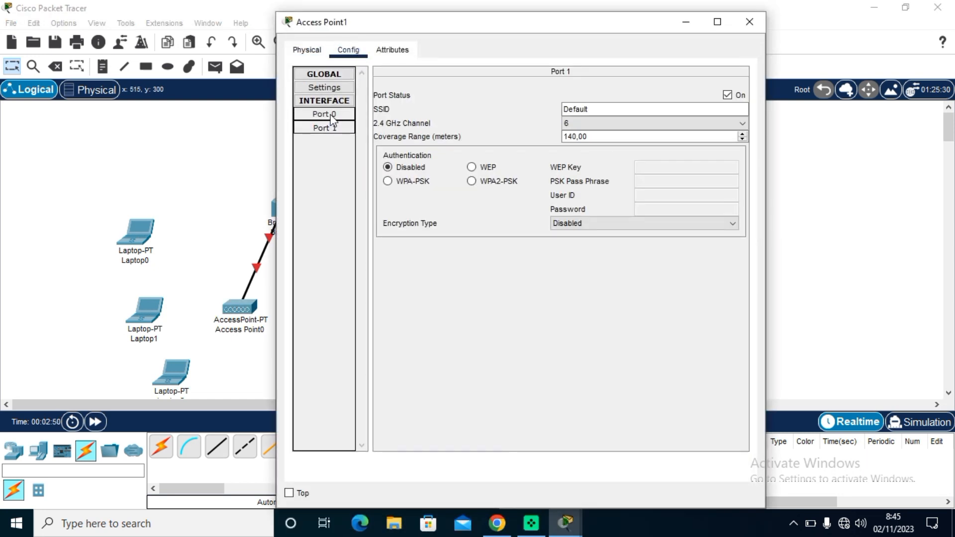
left_click(332, 116)
left_click(333, 127)
left_click(596, 109)
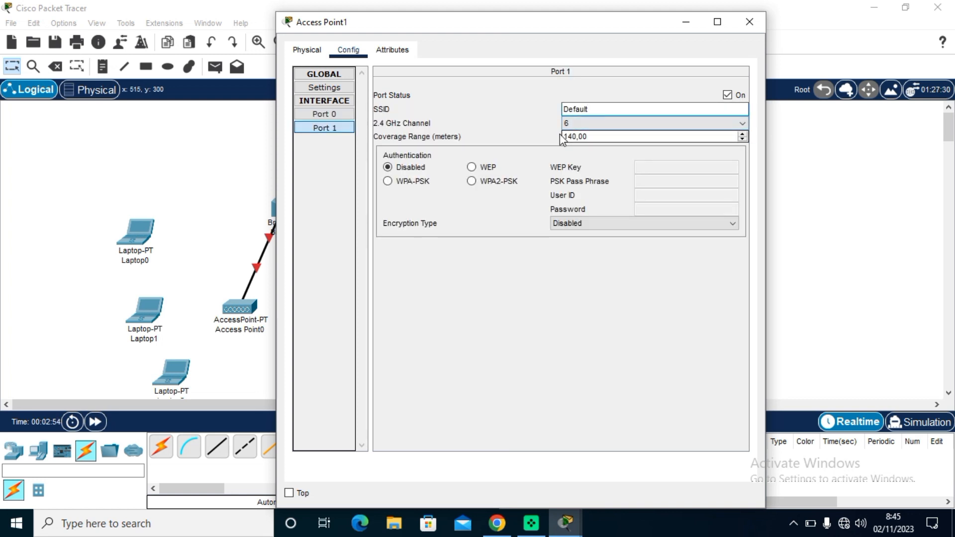
key("BackSpace")
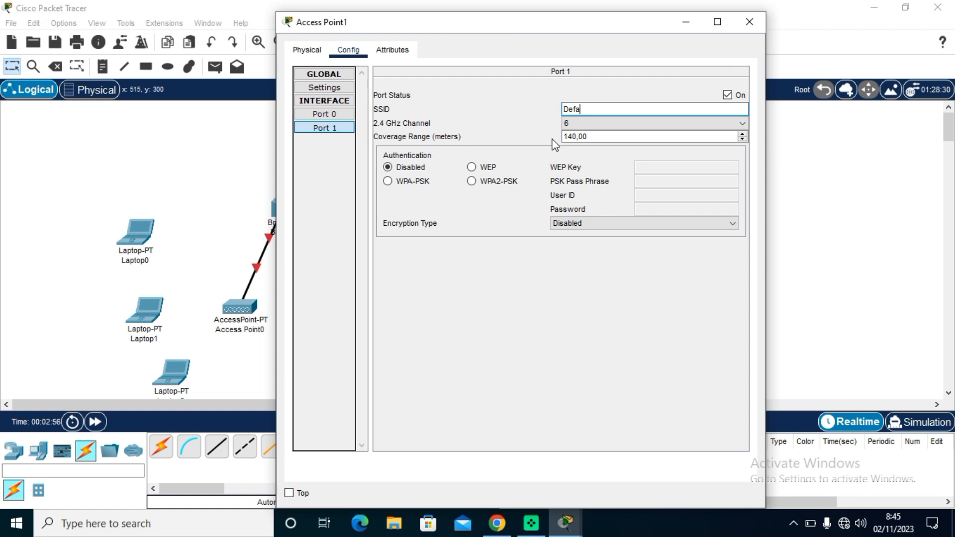
key("BackSpace")
key("BackSpace")
key("BackSpace")
key("BackSpace")
type("jaringan kelas")
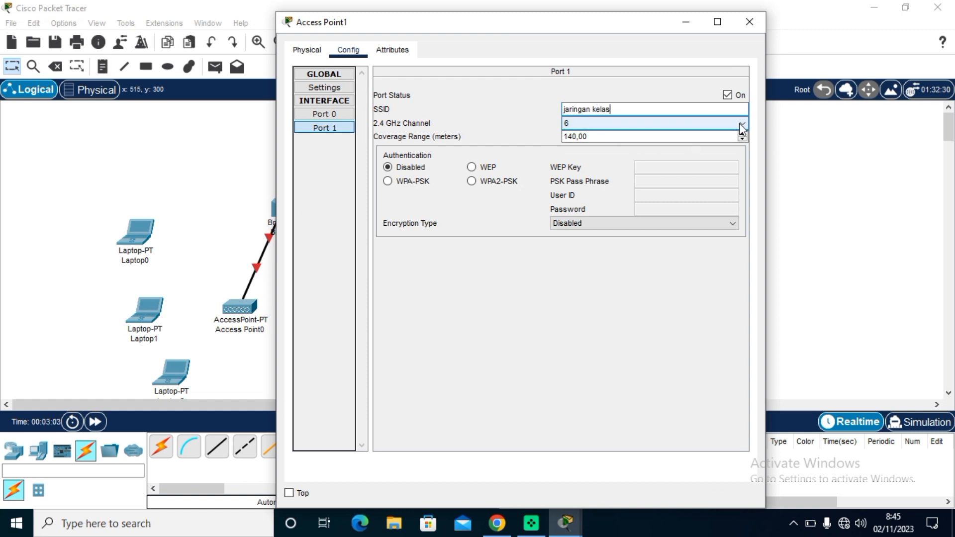
Set the 2.4 GHz channel of Access Point1's Port 1 to 3 and close its configuration window.
left_click(725, 124)
left_click(594, 154)
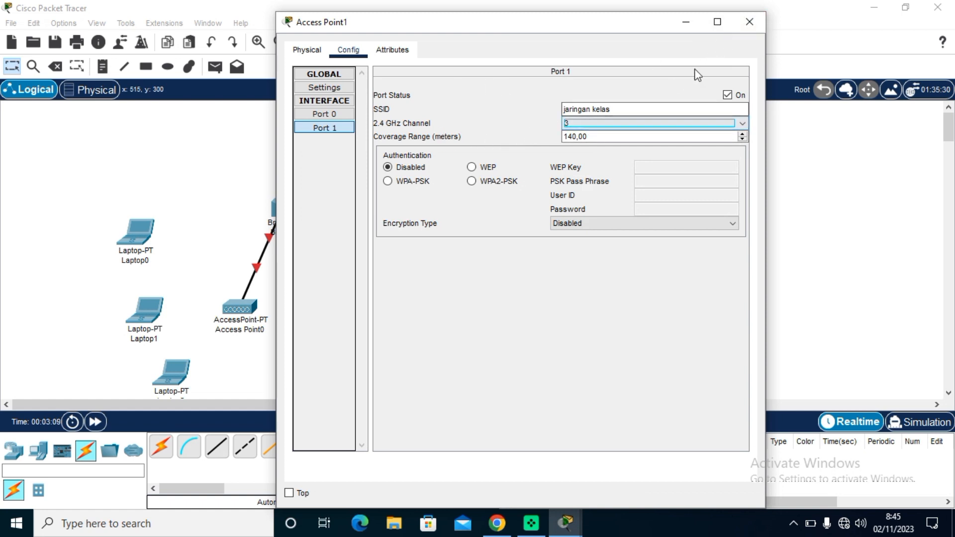
left_click(749, 22)
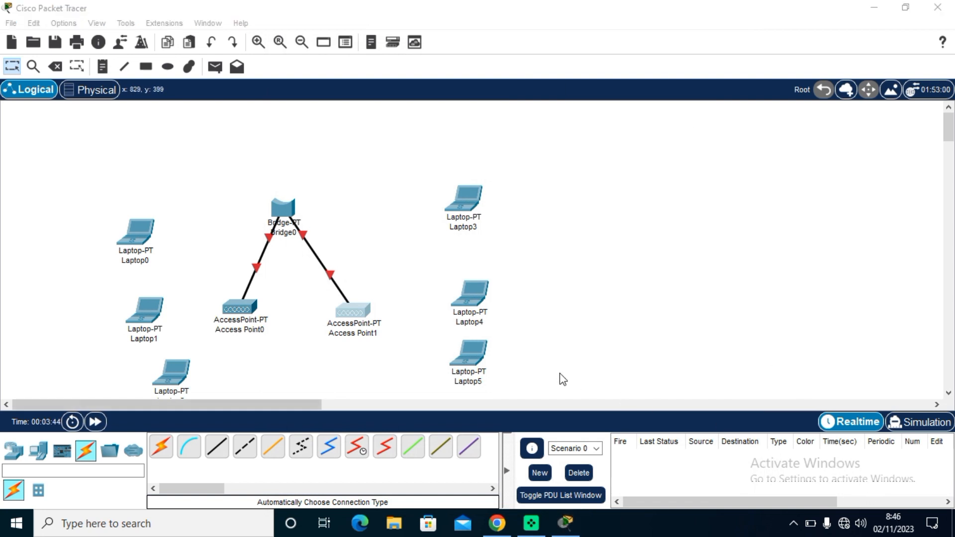
Rename the Access Point0 label in the workspace to "jaringan lab".
left_click(264, 330)
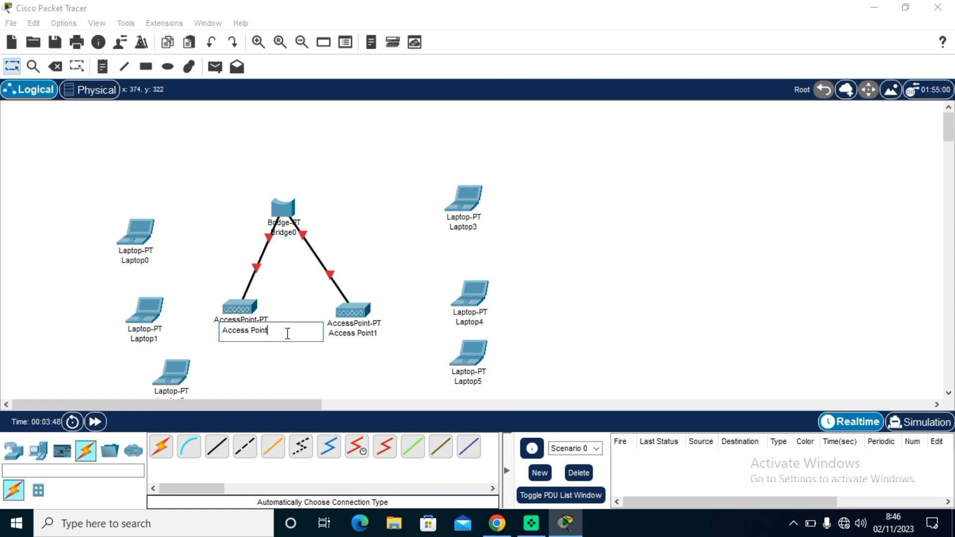
key("BackSpace")
key("BackSpace")
key("BackSpace")
key("BackSpace")
key("BackSpace")
key("BackSpace")
key("BackSpace")
Rename the Access Point1 label in the workspace to "jaringan kelas".
left_click(349, 333)
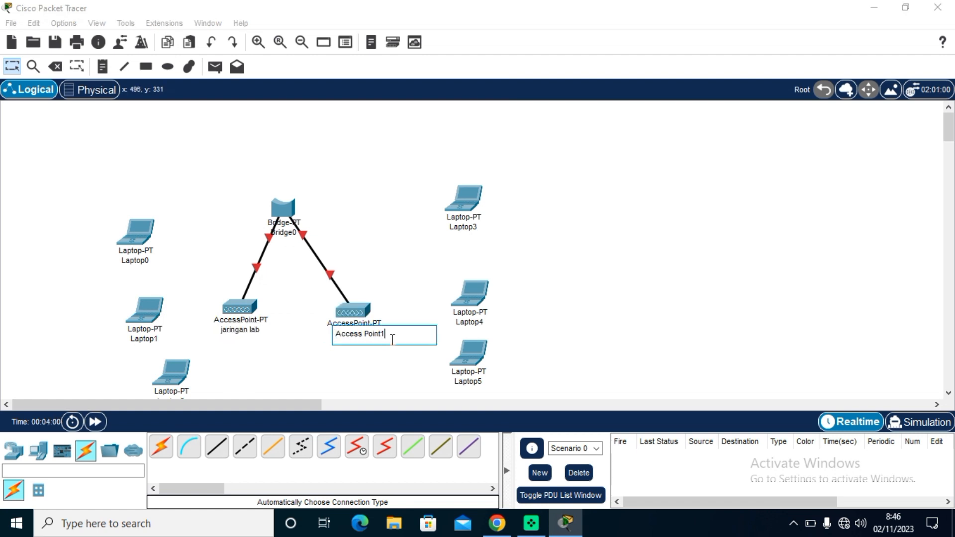
key("BackSpace")
key("BackSpace")
key("BackSpace")
key("BackSpace")
key("BackSpace")
key("BackSpace")
key("BackSpace")
key("BackSpace")
key("BackSpace")
key("BackSpace")
key("BackSpace")
key("BackSpace")
left_click(364, 366)
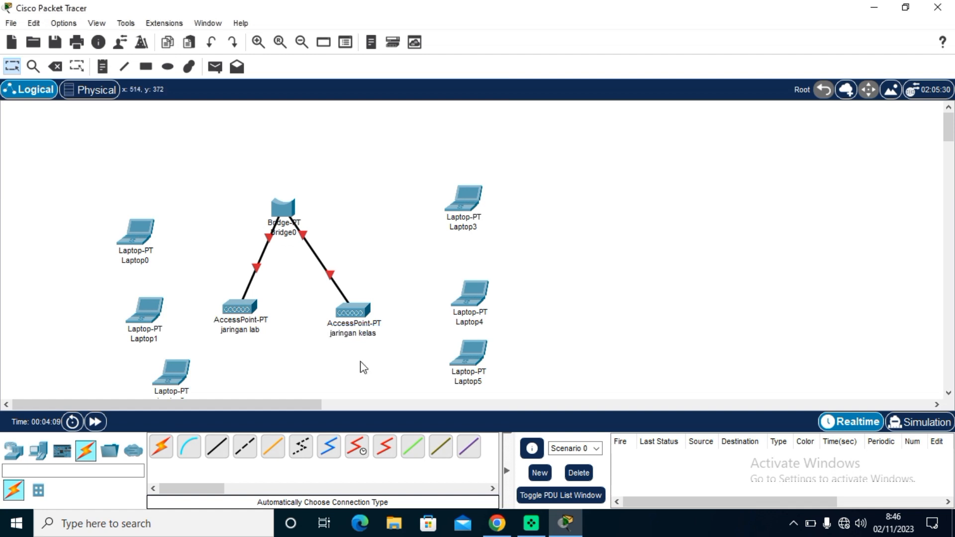
Replace Laptop0's Ethernet module with the WPC300N wireless module while it is powered off, and power the laptop back on.
left_click(139, 231)
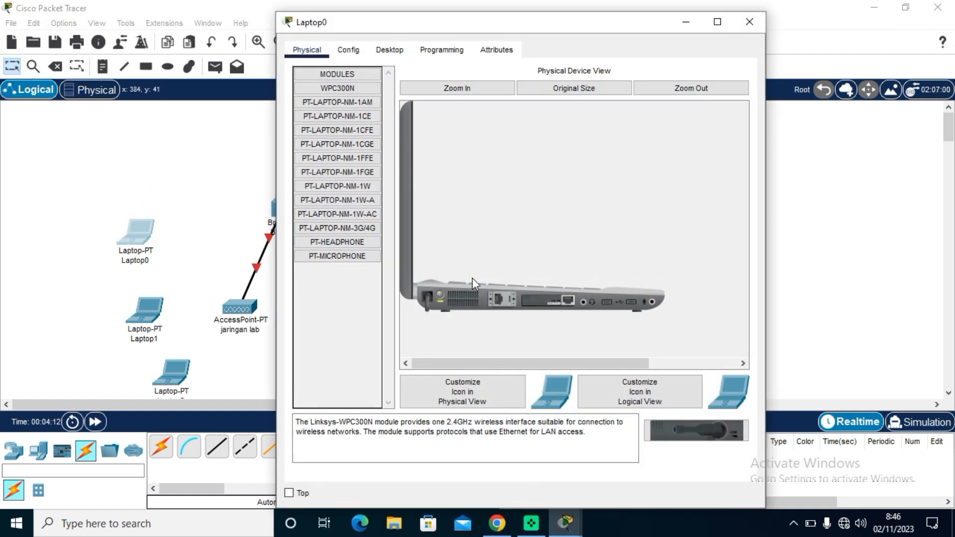
left_click_drag(529, 296, 352, 303)
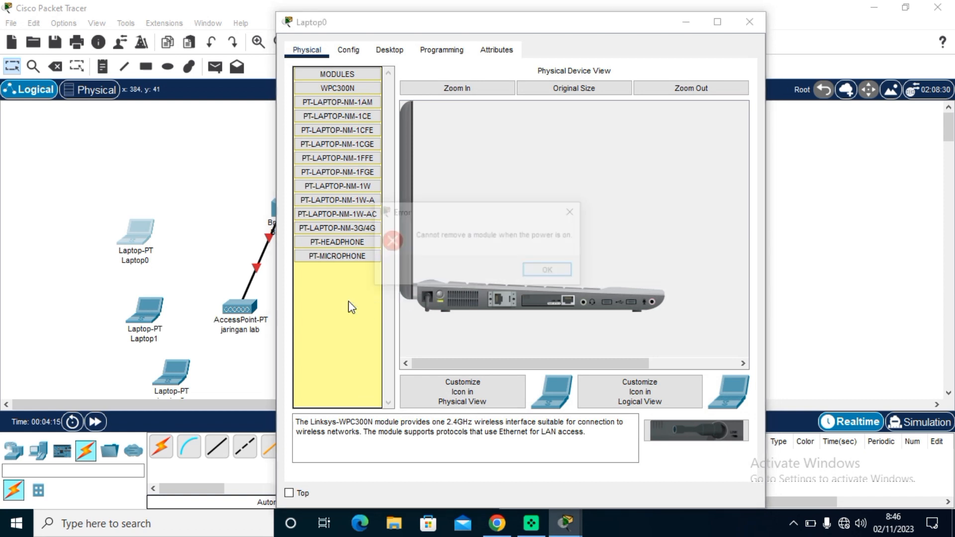
left_click(549, 271)
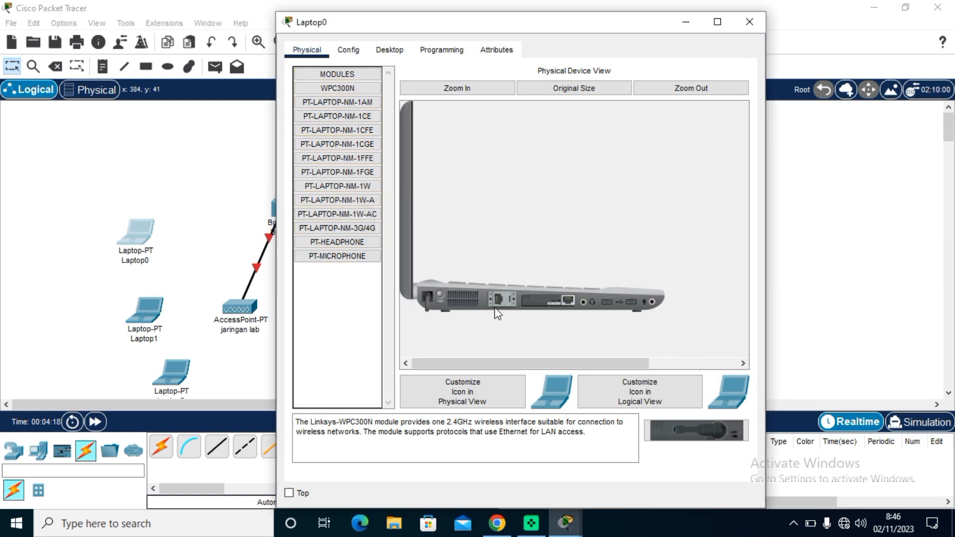
left_click_drag(535, 300, 346, 307)
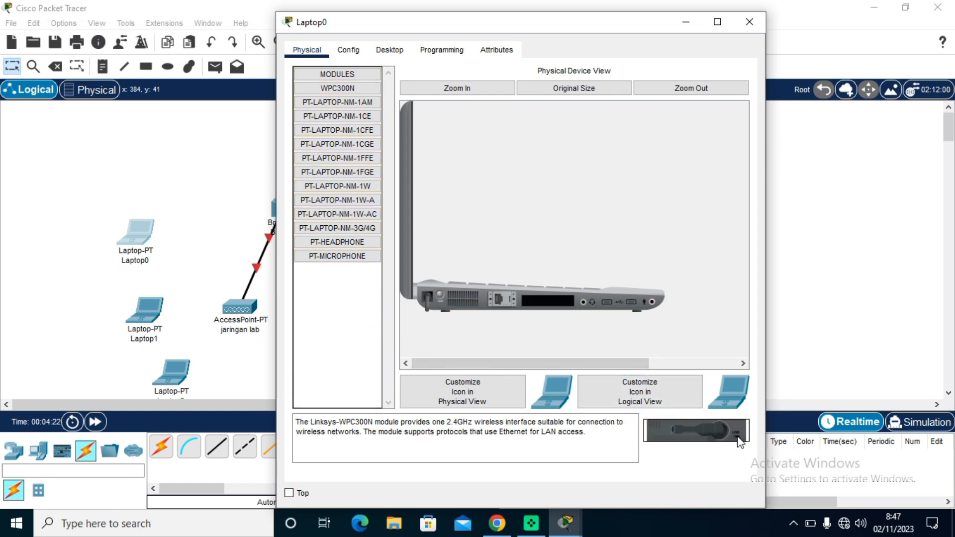
left_click_drag(731, 440, 551, 302)
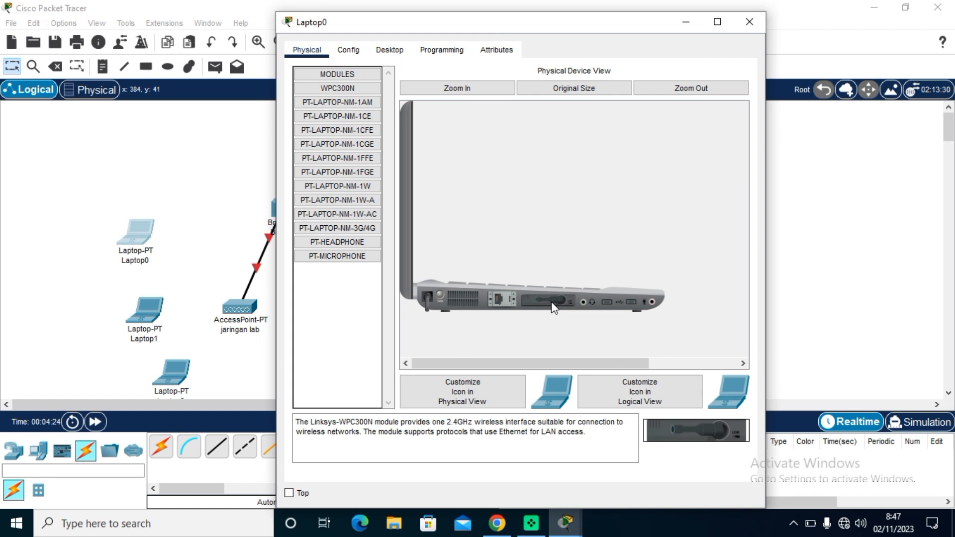
left_click(439, 295)
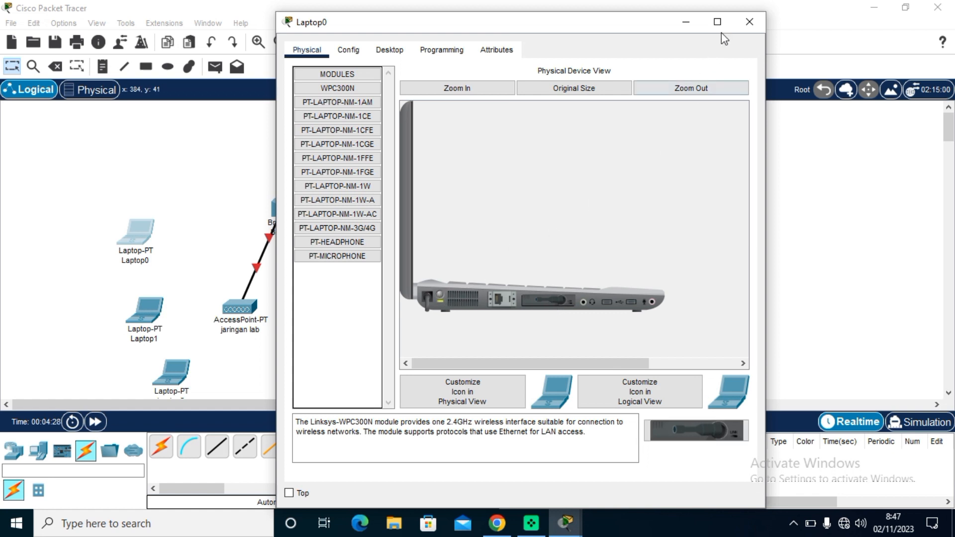
left_click(748, 24)
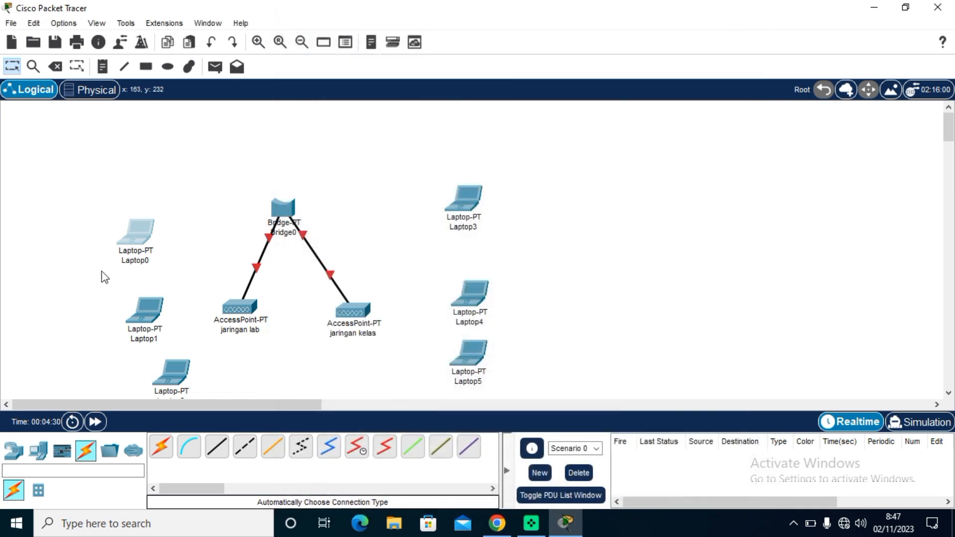
Power off Laptop1, swap its Ethernet module for the WPC300N wireless module, and switch it back on.
left_click(150, 306)
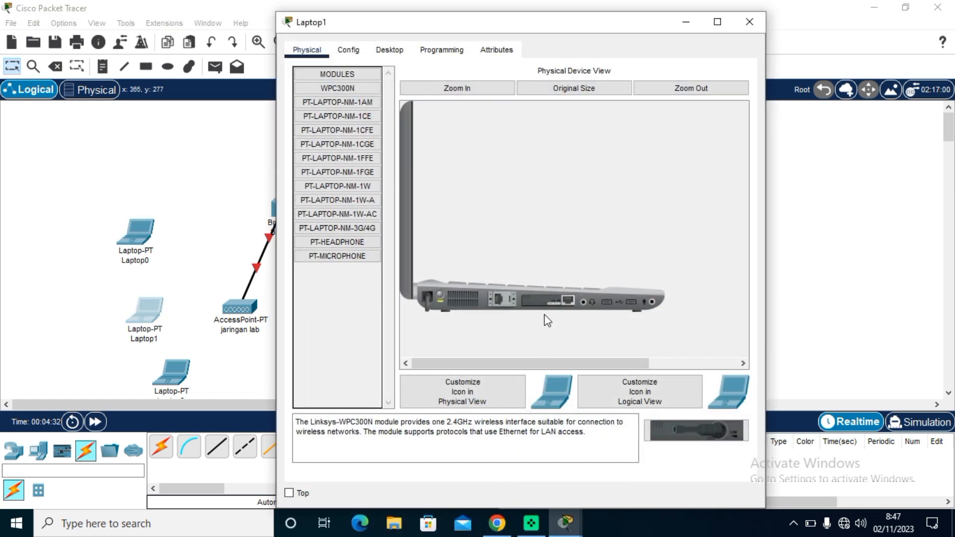
left_click_drag(545, 300, 303, 332)
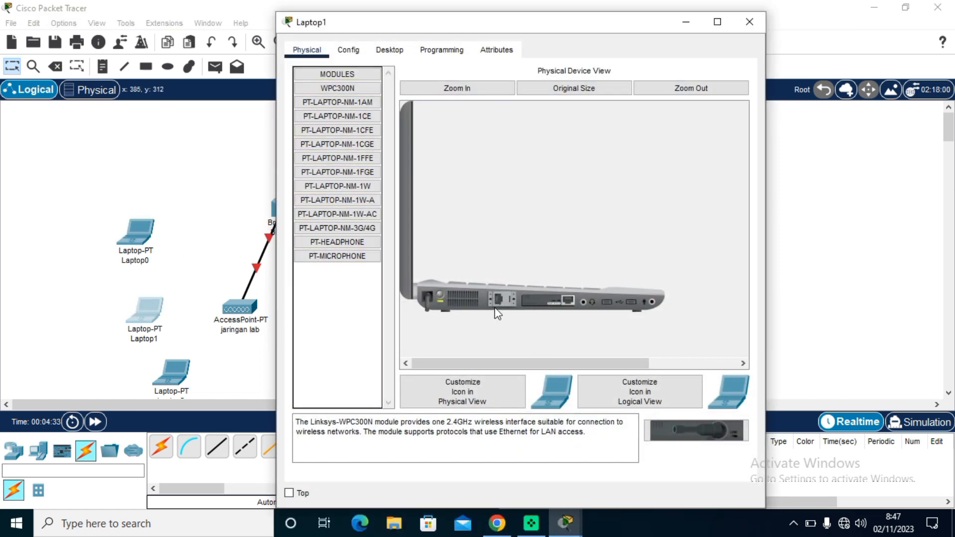
left_click(439, 293)
left_click_drag(546, 303, 359, 319)
left_click_drag(702, 434, 537, 301)
left_click(443, 294)
left_click(750, 22)
Power off Laptop2, swap its Ethernet module for the WPC300N wireless module, and restore its power.
left_click(181, 367)
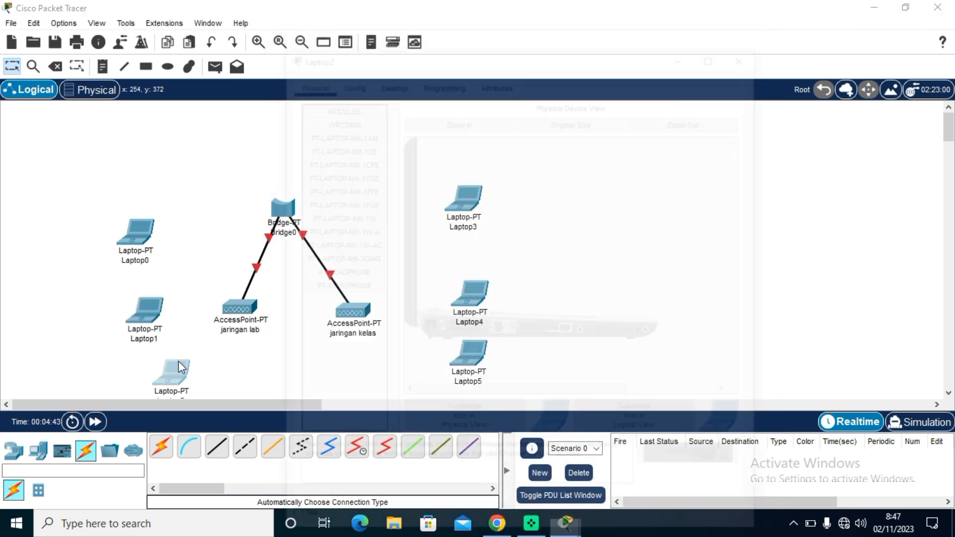
left_click(438, 321)
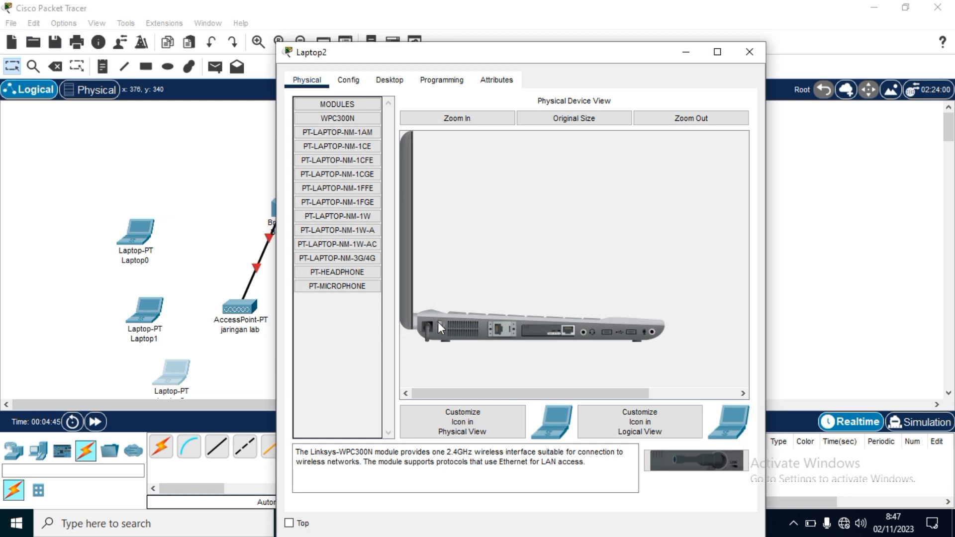
left_click_drag(535, 330, 354, 337)
left_click_drag(682, 464, 544, 336)
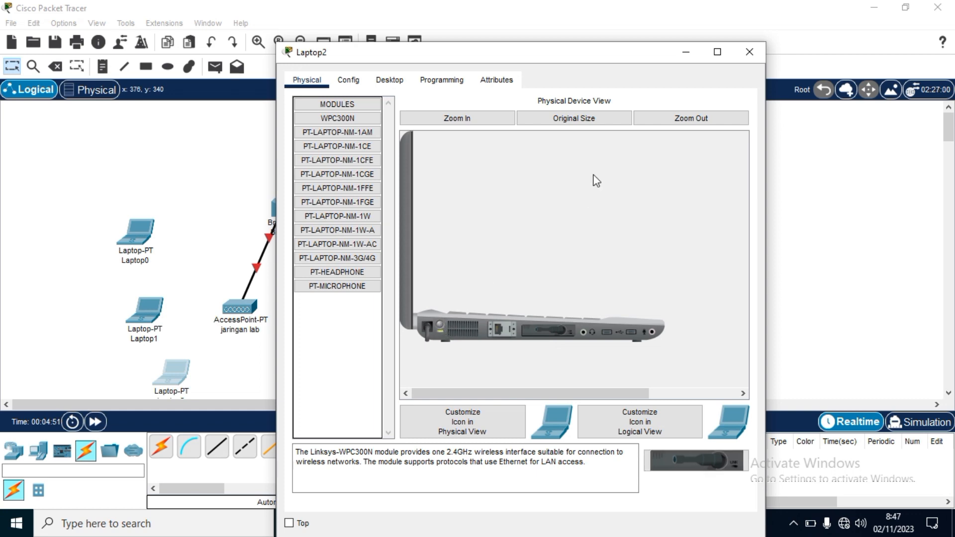
left_click(750, 53)
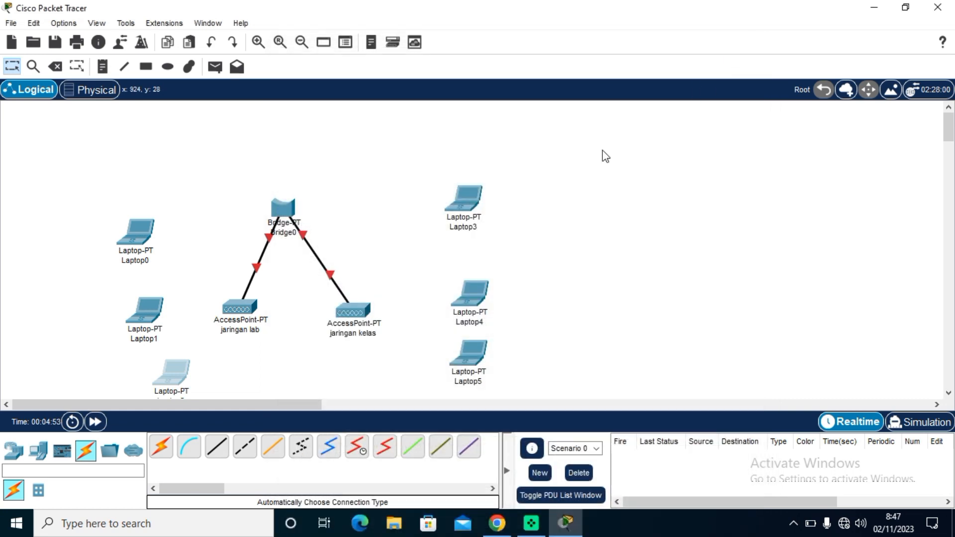
Power off Laptop3, replace its Ethernet module with the WPC300N wireless module, and power it back on.
left_click(467, 199)
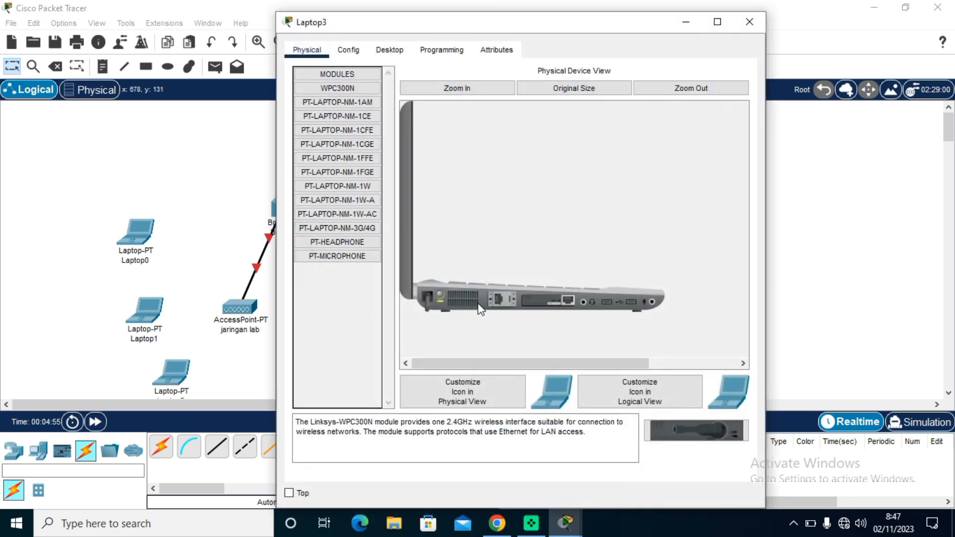
left_click(439, 297)
left_click_drag(541, 301, 349, 314)
left_click_drag(696, 431, 533, 298)
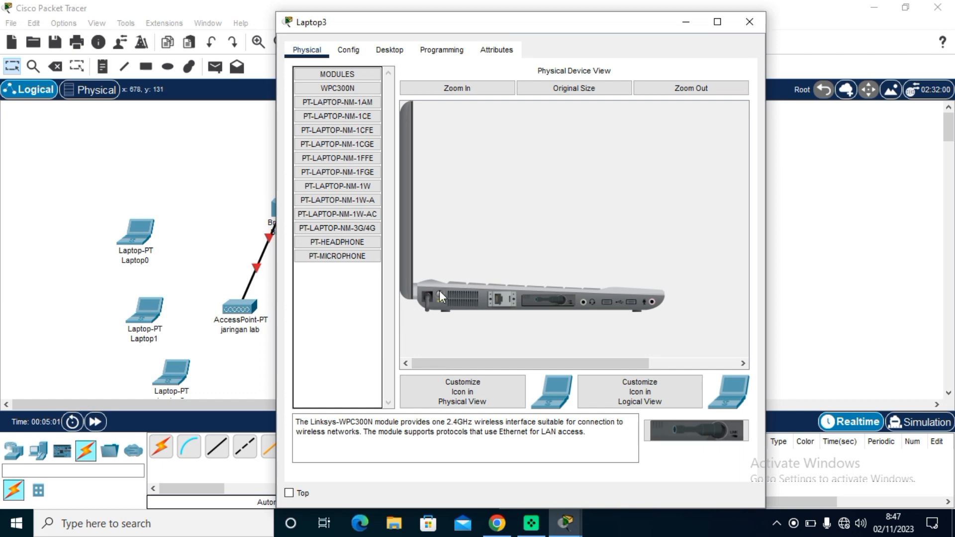
left_click(750, 22)
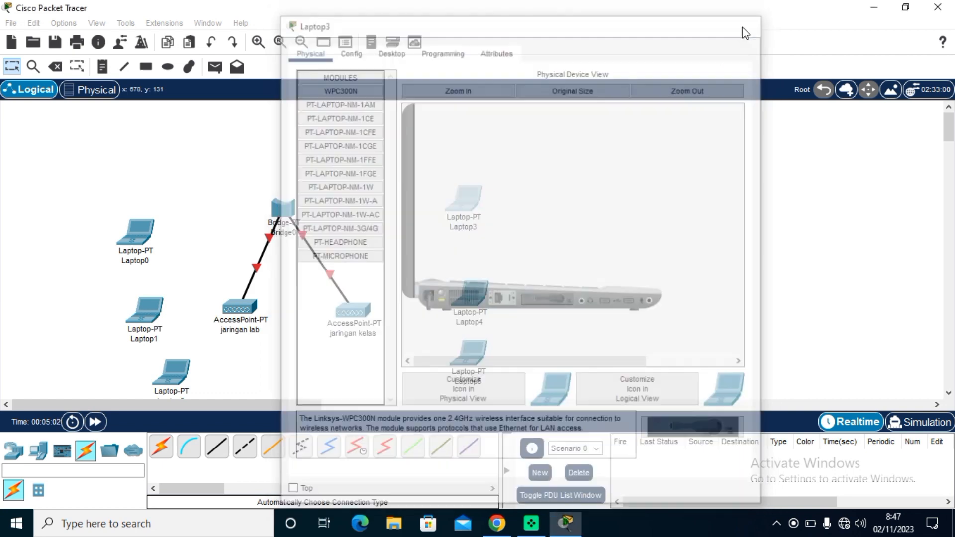
Replace Laptop4's Ethernet module with the WPC300N wireless module while it is switched off, and turn it on again.
left_click(470, 291)
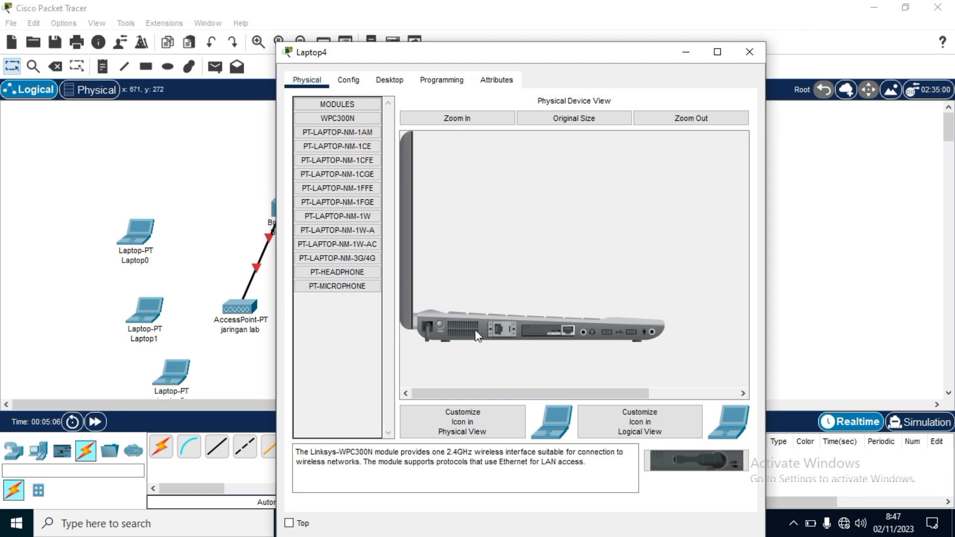
left_click_drag(546, 340, 357, 330)
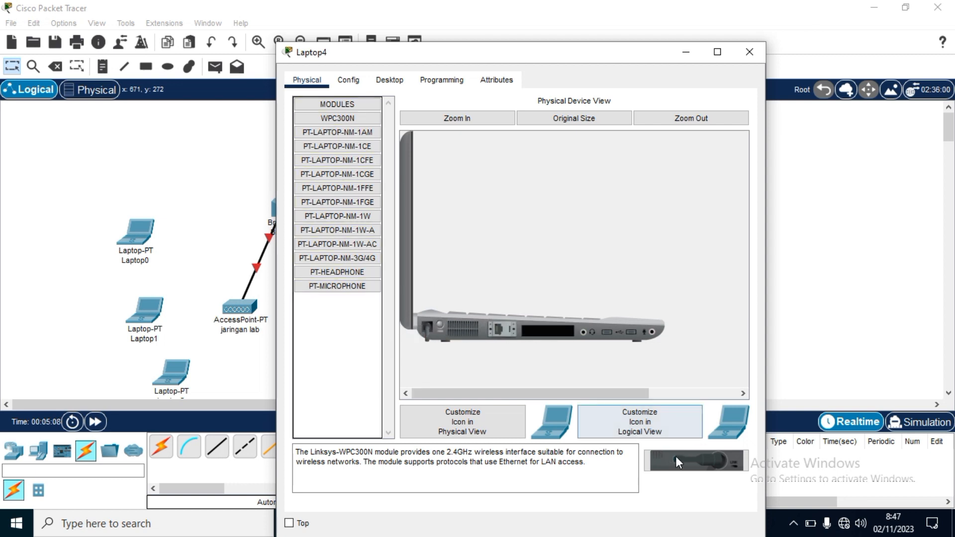
left_click_drag(676, 452, 557, 337)
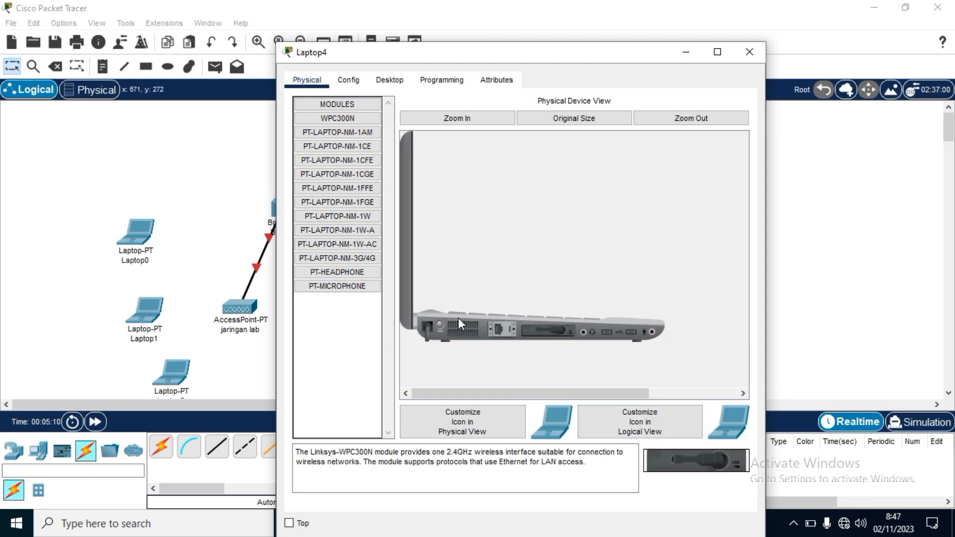
left_click(750, 52)
Swap Laptop5's Ethernet module for the WPC300N wireless module with the power off, and switch the laptop back on.
left_click(468, 355)
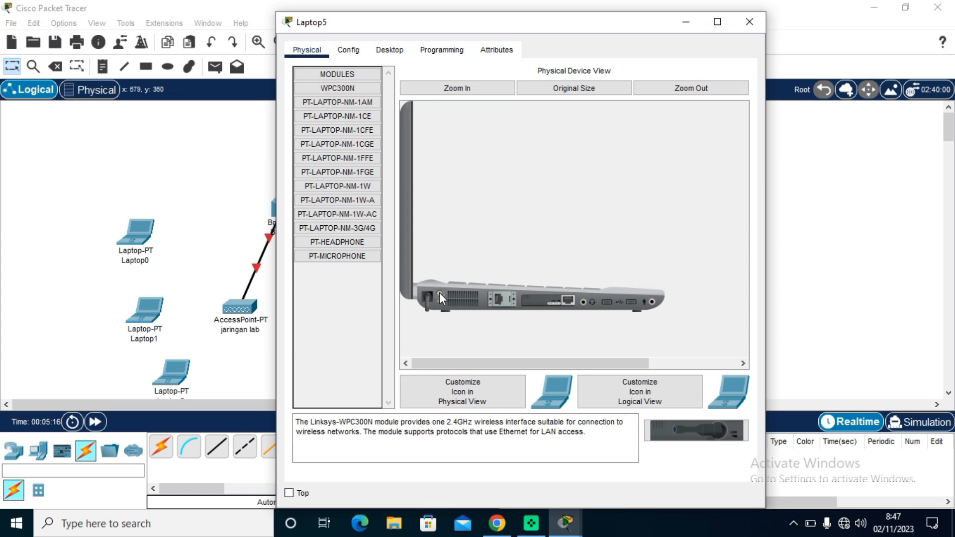
left_click_drag(548, 304, 343, 325)
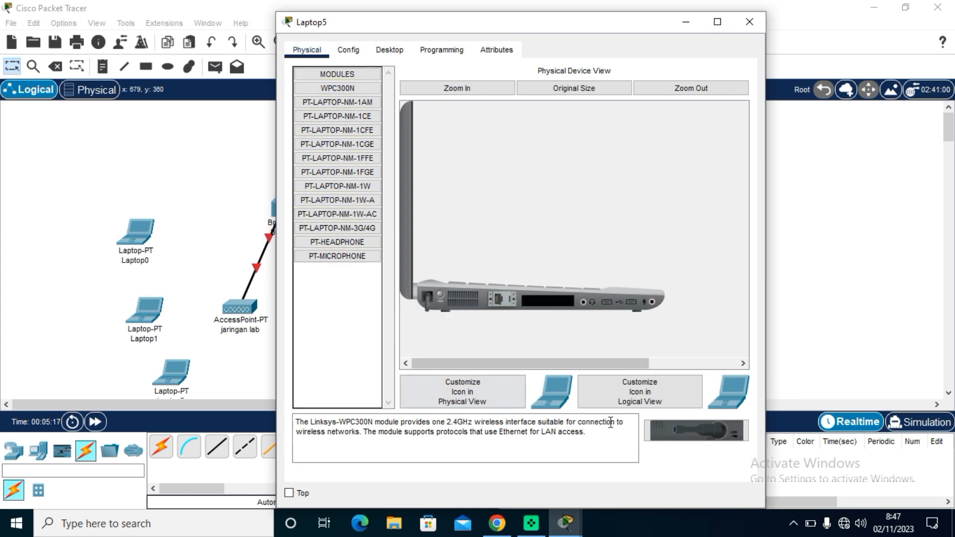
left_click_drag(696, 431, 523, 304)
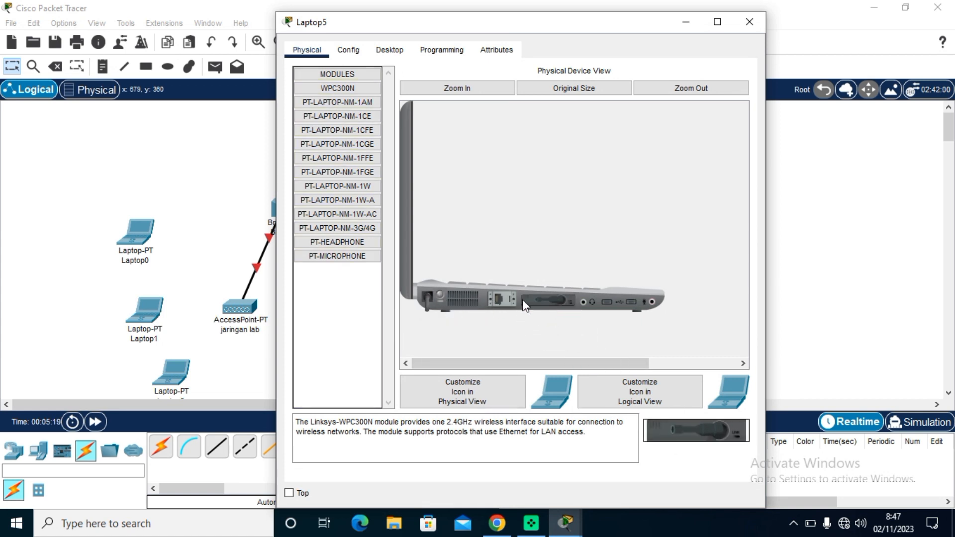
left_click(443, 295)
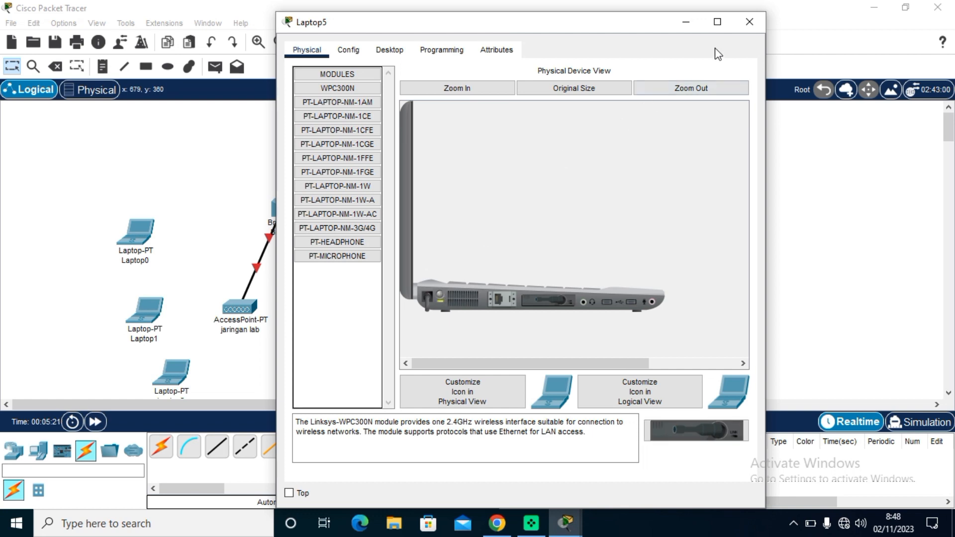
left_click(750, 22)
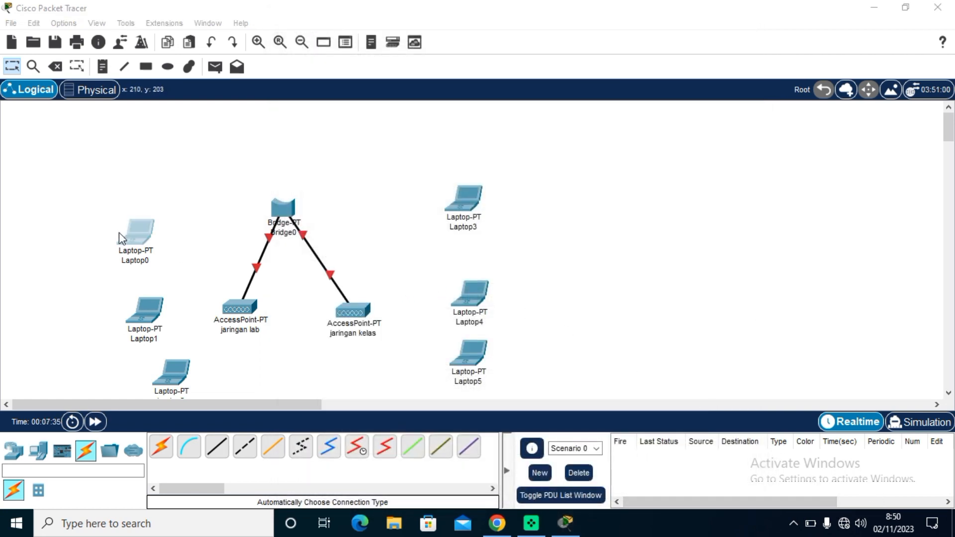
Connect Laptop0 to the "jaringan lab" wireless network through its PC Wireless application.
left_click(129, 229)
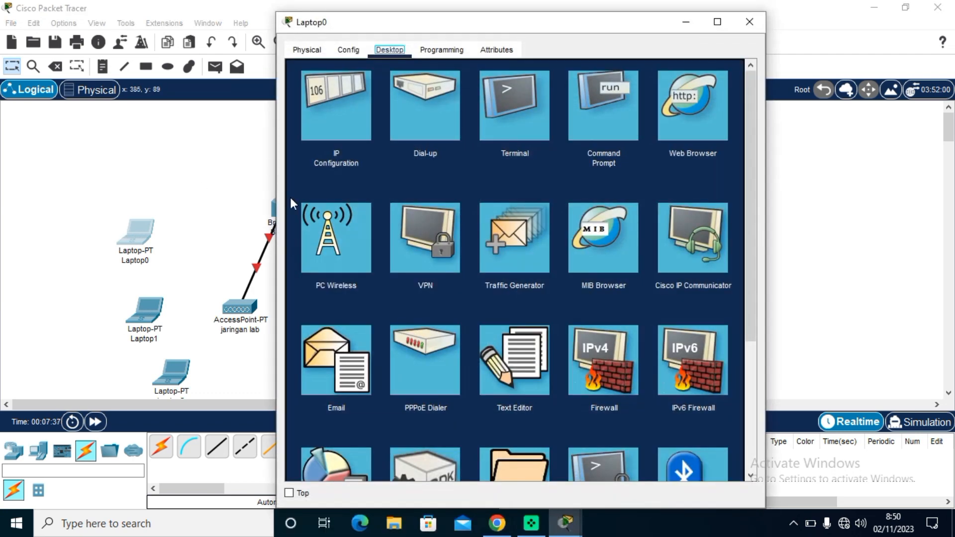
left_click(338, 238)
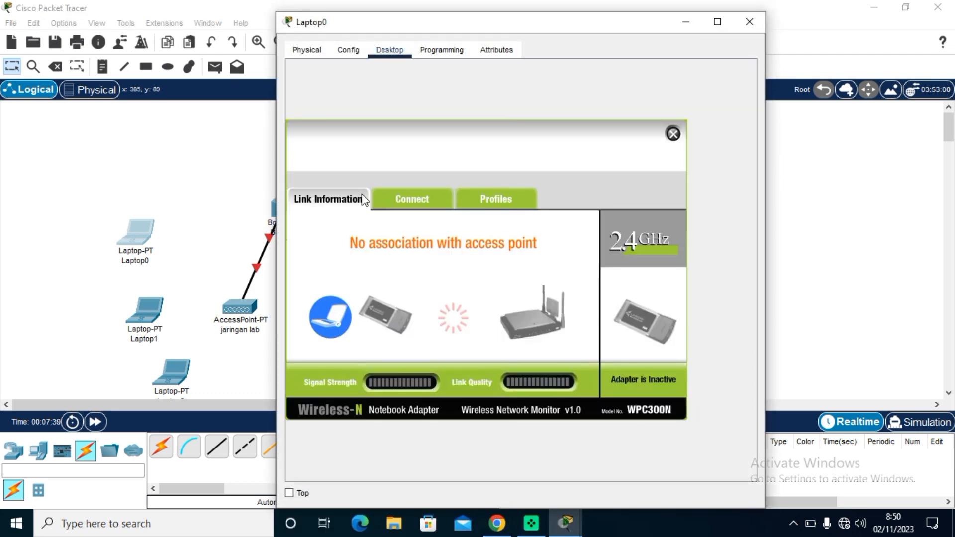
left_click(386, 198)
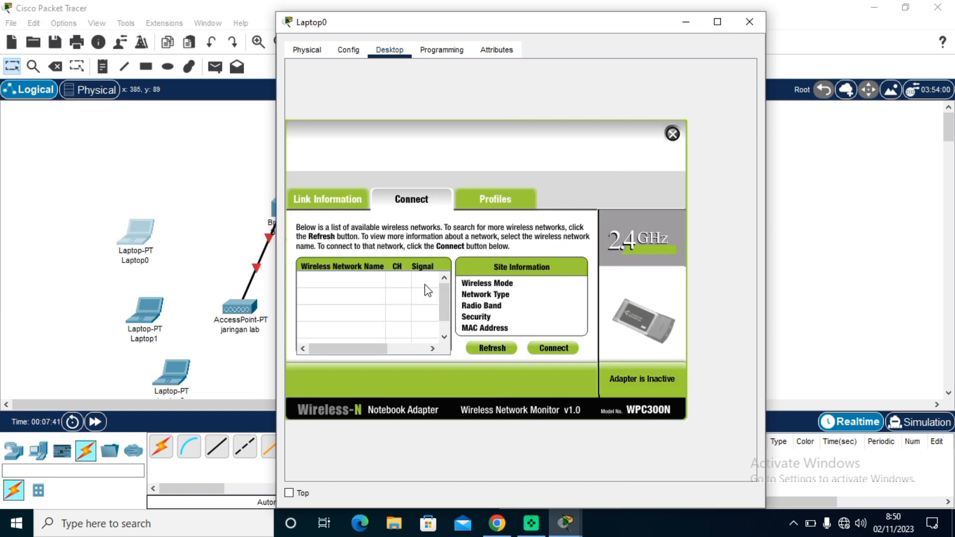
left_click(444, 338)
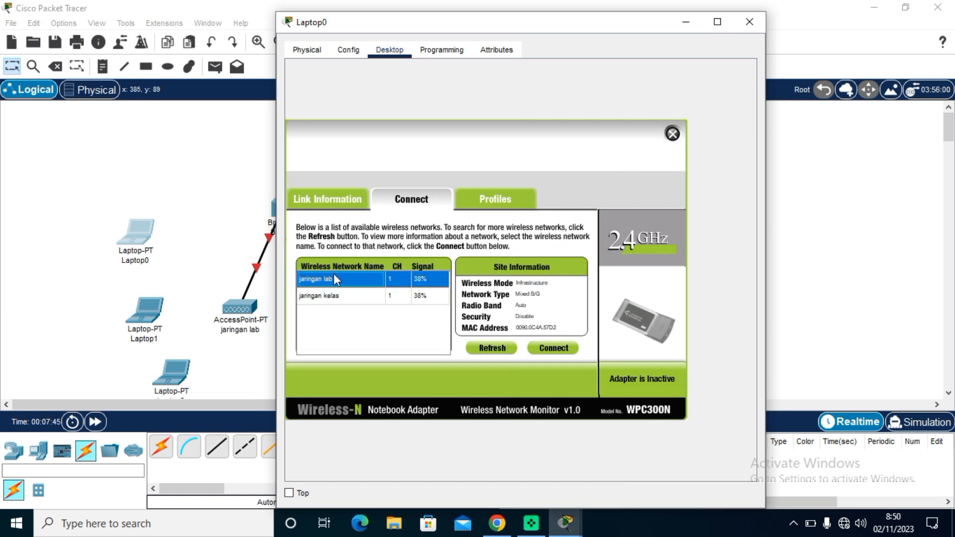
left_click(555, 350)
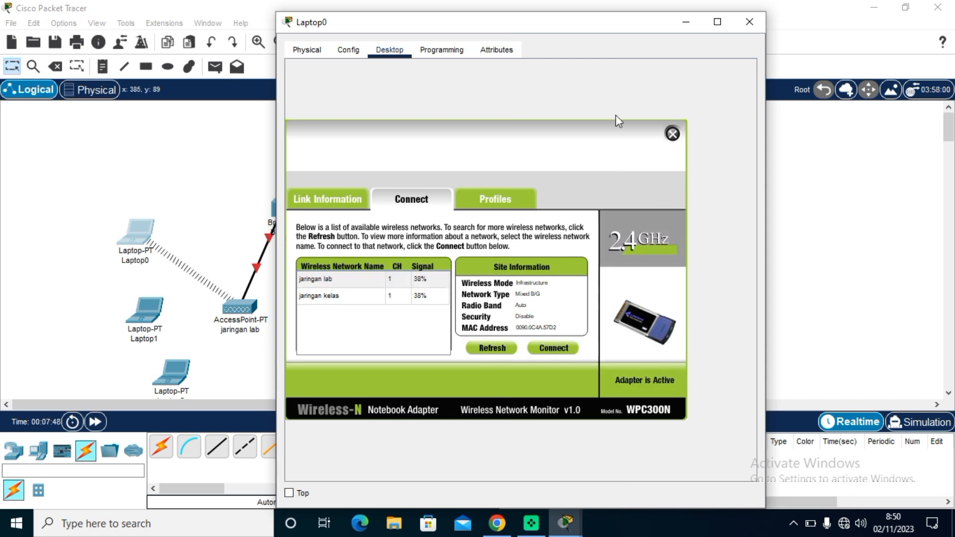
left_click(749, 22)
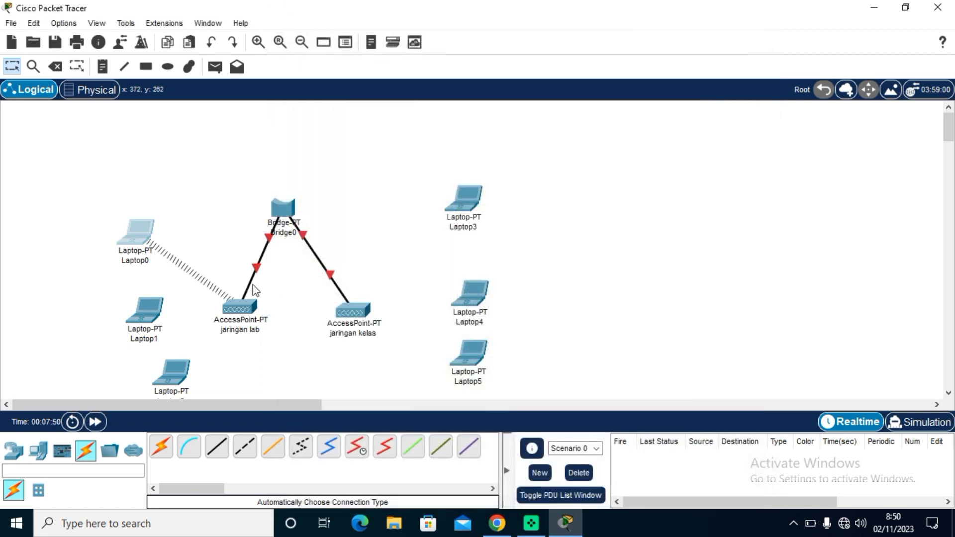
Join Laptop1 to the "jaringan lab" wireless network using PC Wireless.
left_click(145, 313)
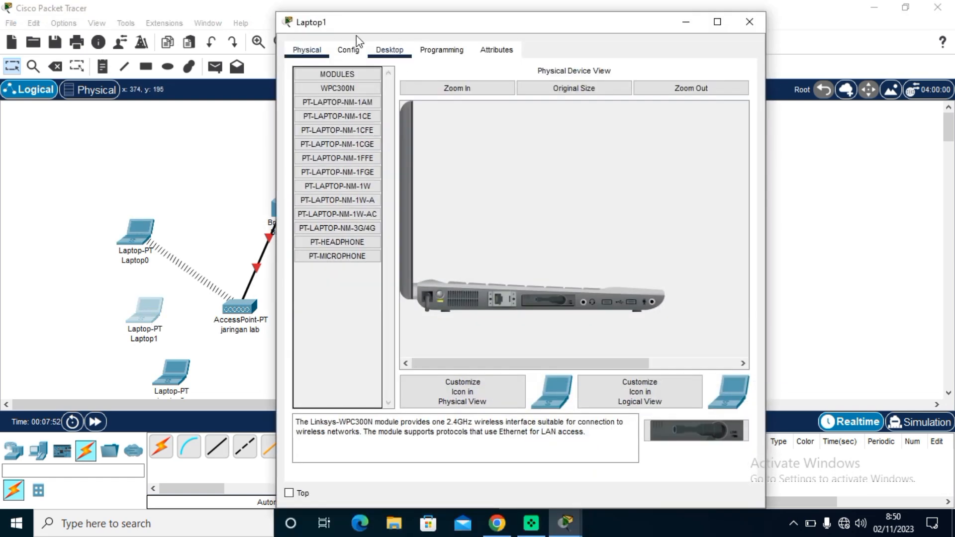
left_click(348, 49)
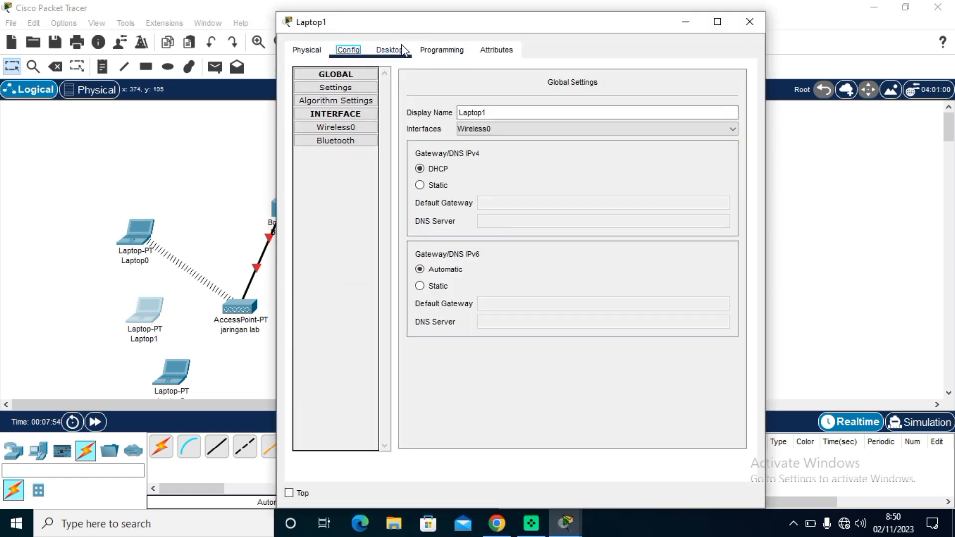
left_click(403, 50)
left_click(328, 226)
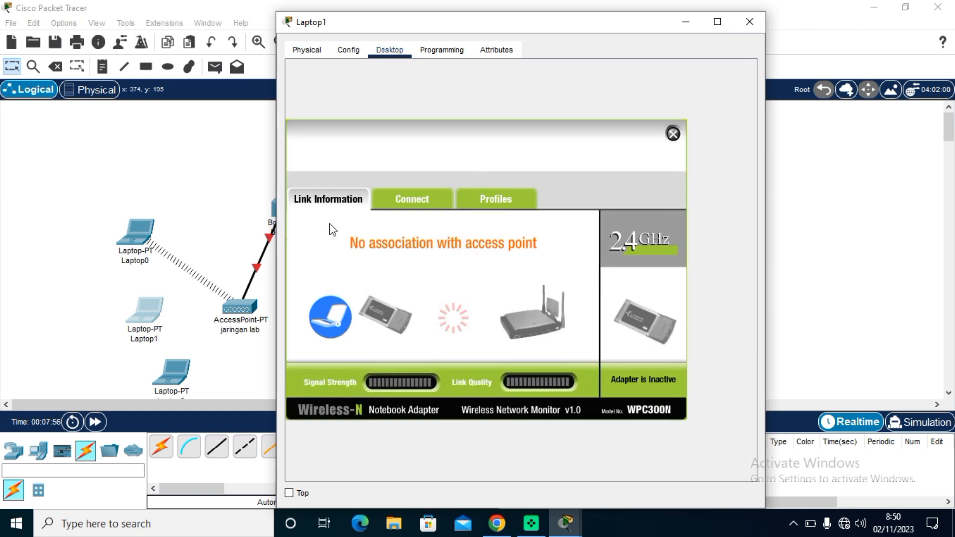
left_click(416, 195)
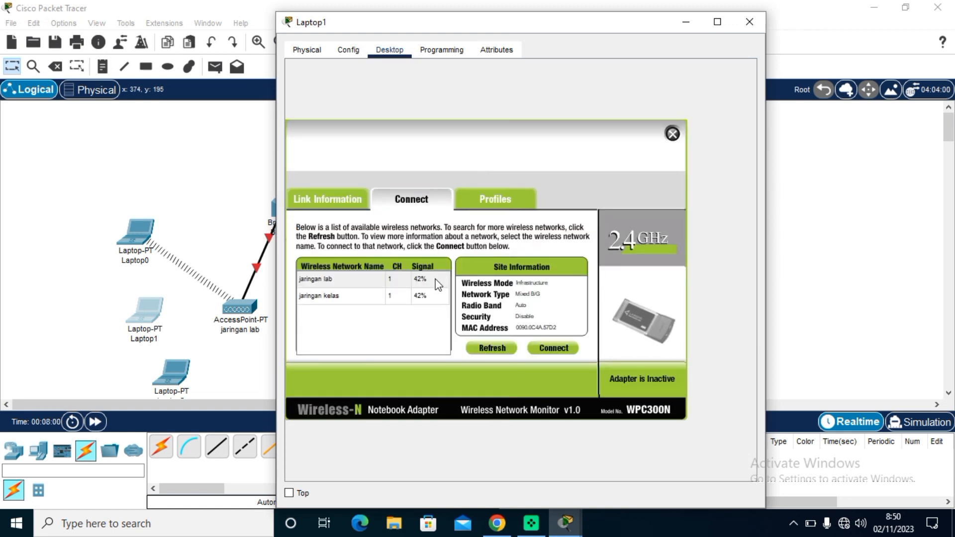
left_click(363, 281)
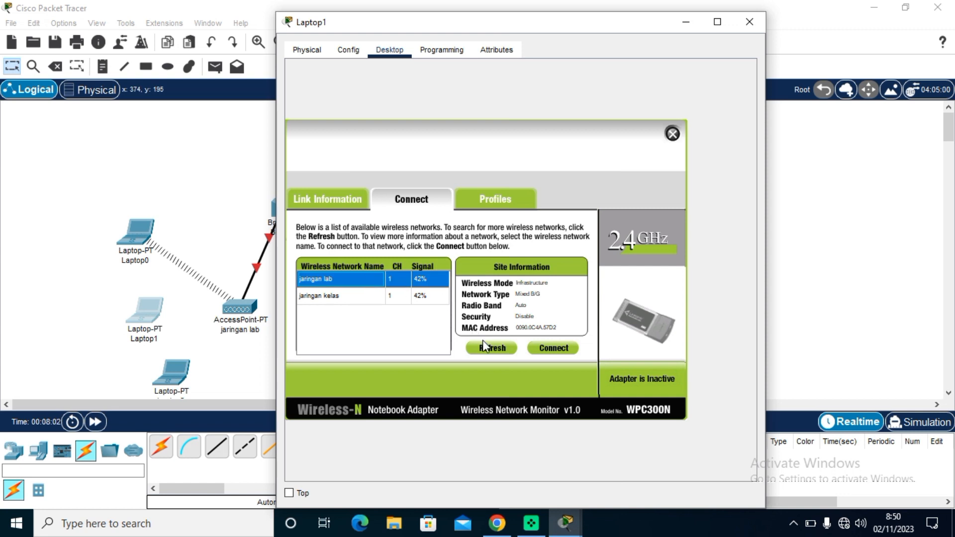
left_click(554, 349)
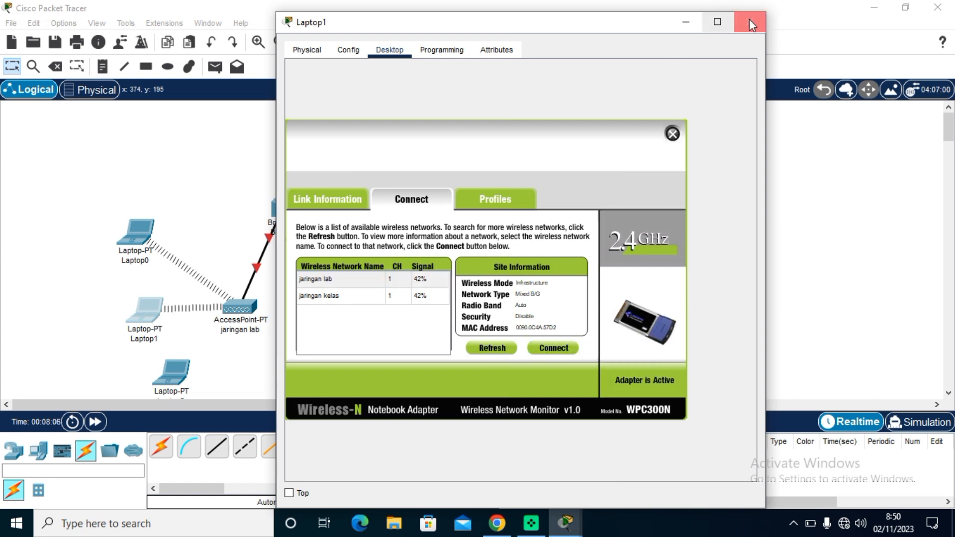
left_click(749, 22)
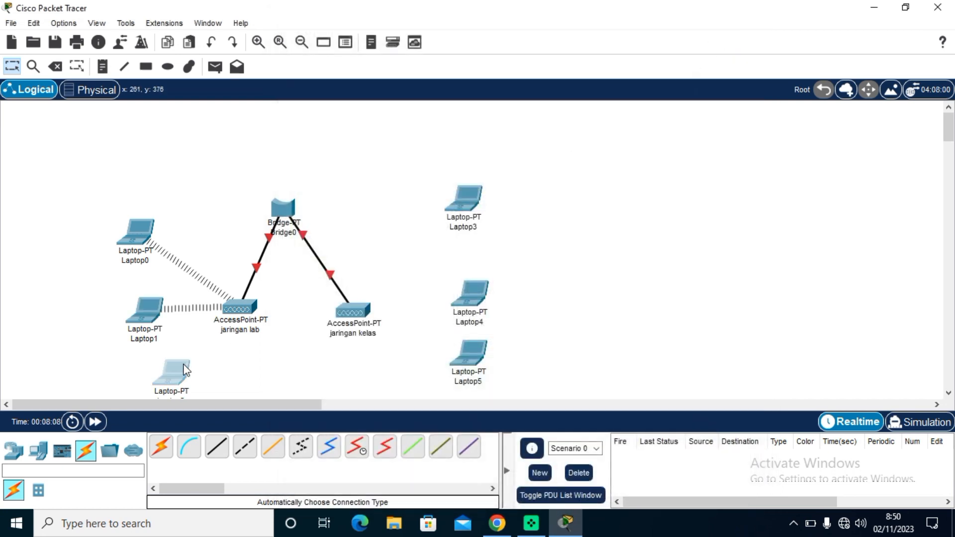
Connect Laptop2 to the "jaringan kelas" wireless network with PC Wireless.
left_click(185, 369)
left_click(390, 50)
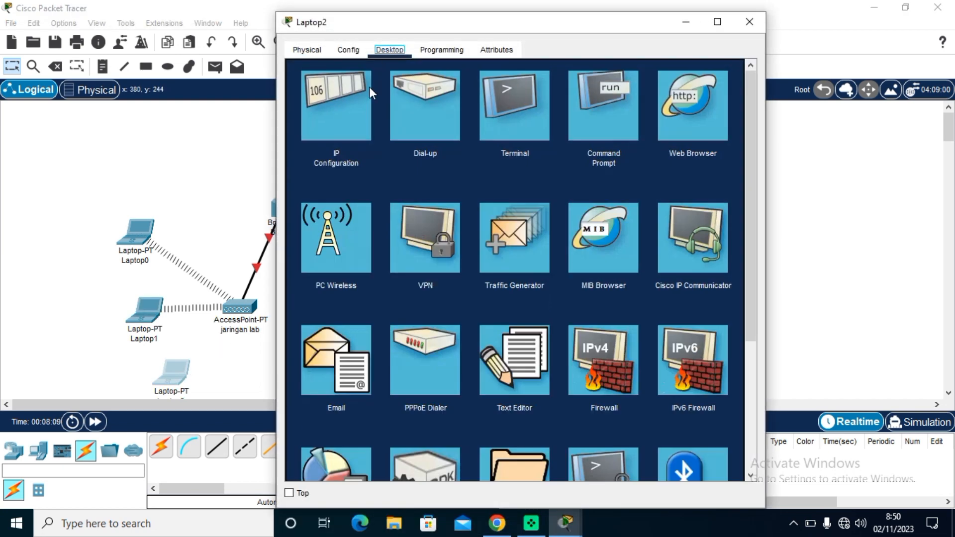
left_click(325, 249)
left_click(391, 201)
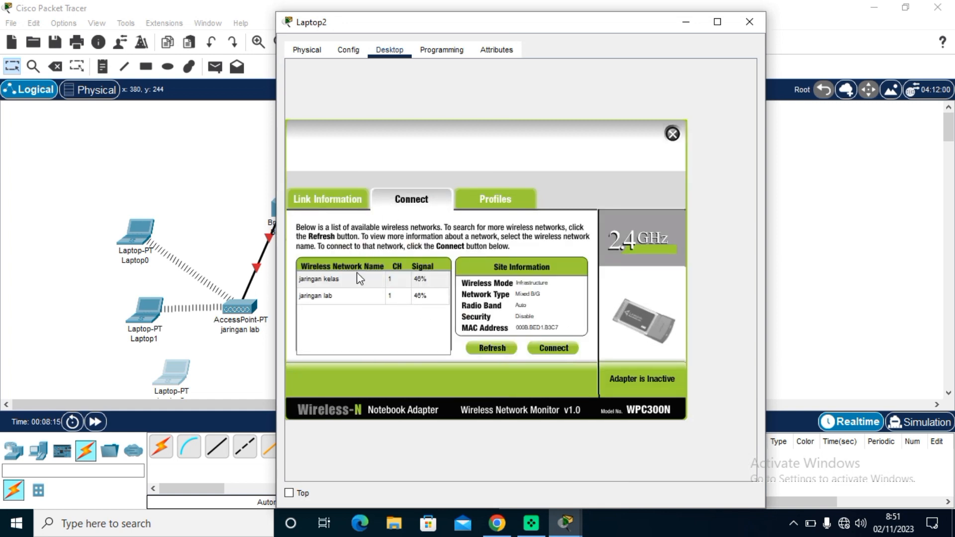
left_click(356, 274)
left_click(546, 351)
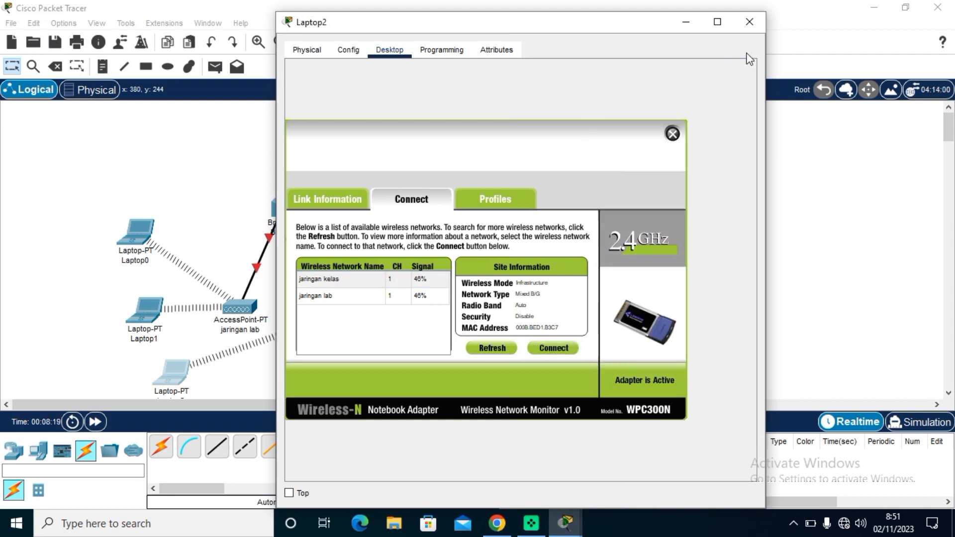
left_click(741, 25)
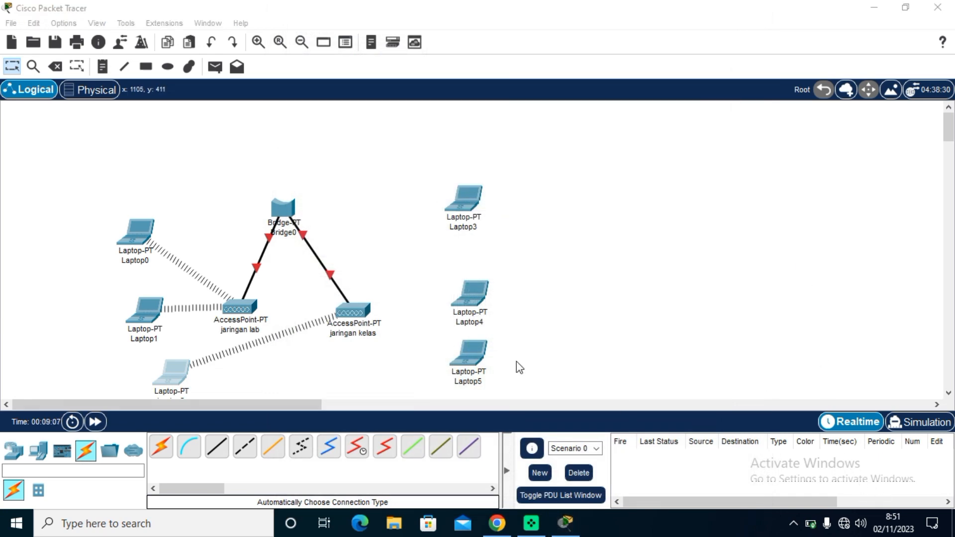
Switch Laptop2's wireless connection to the "jaringan lab" network in PC Wireless.
left_click(180, 368)
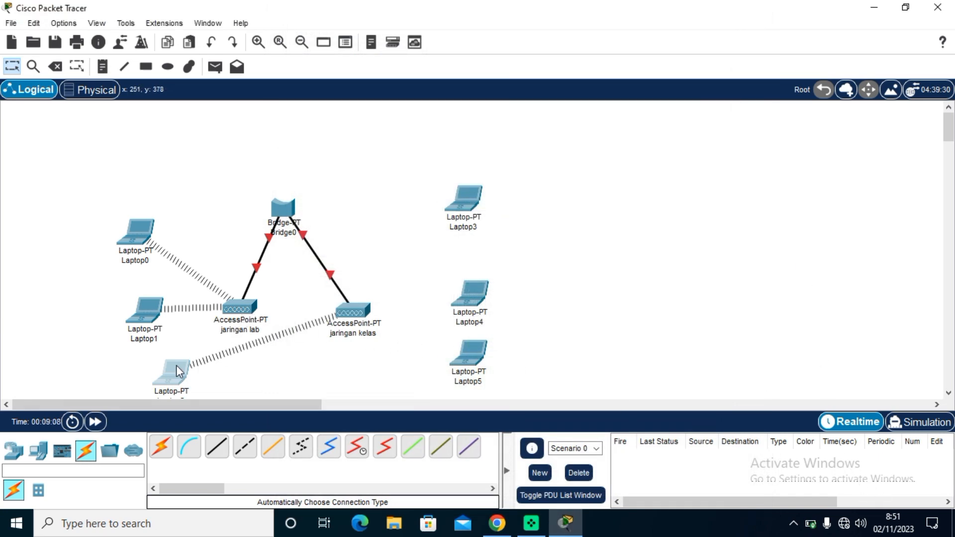
left_click(329, 217)
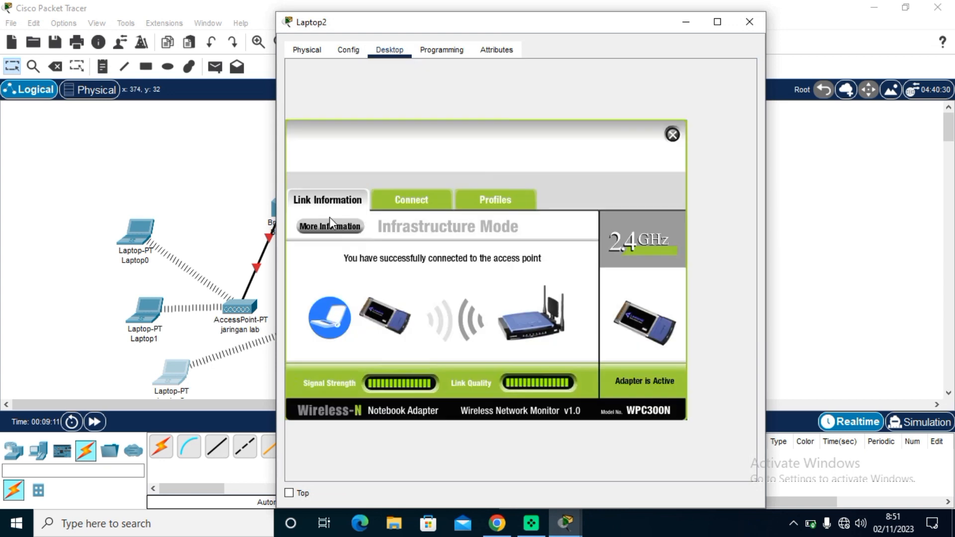
left_click(405, 199)
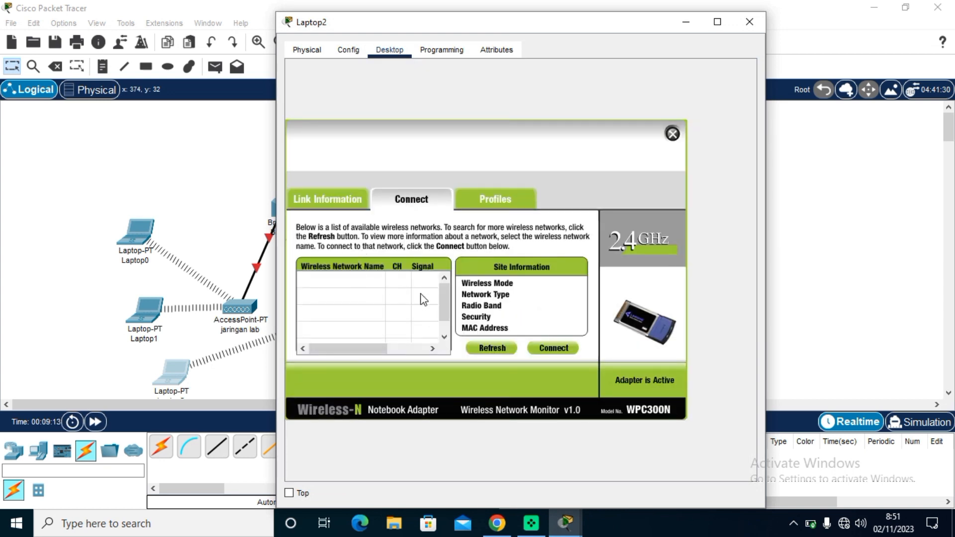
scroll(427, 302, "up", 1)
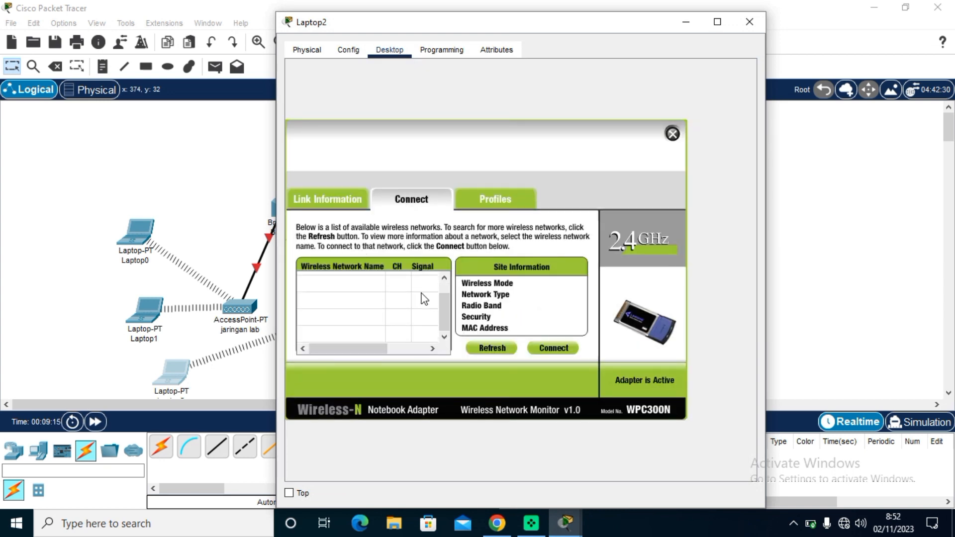
left_click(362, 292)
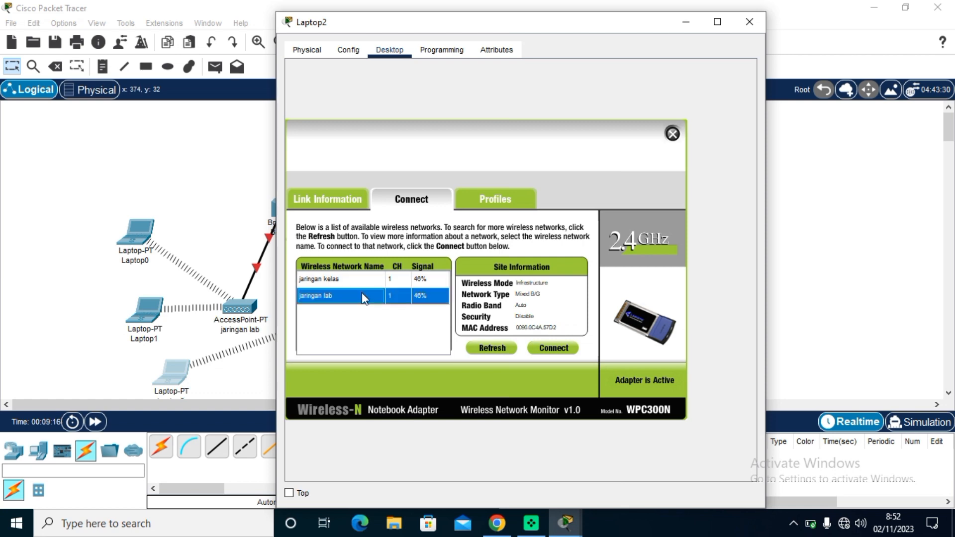
left_click(542, 350)
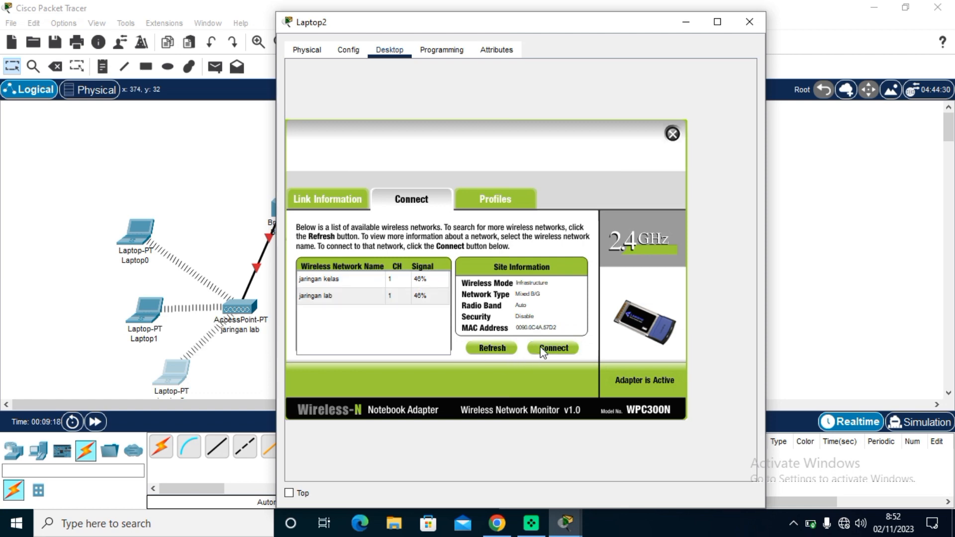
left_click(750, 22)
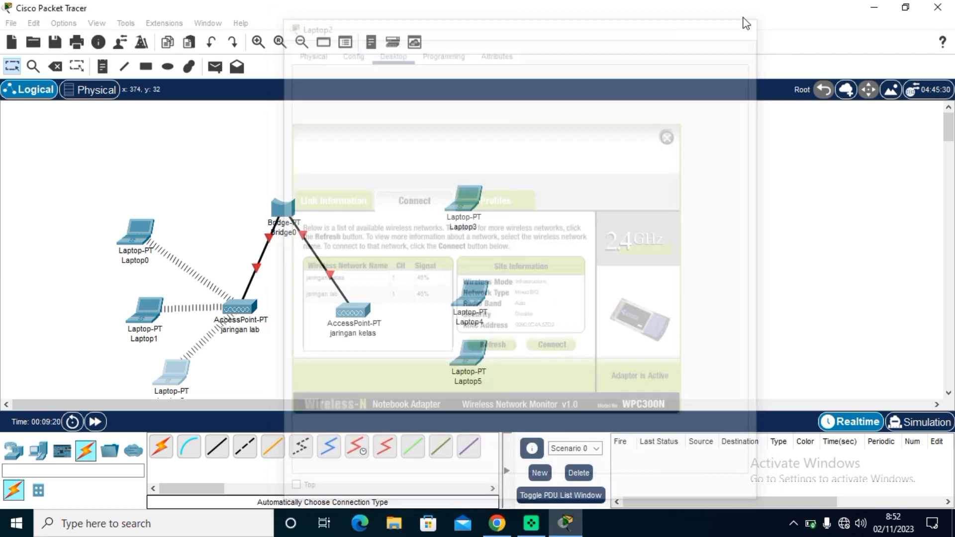
Connect Laptop3 to the "jaringan kelas" wireless network through its PC Wireless application.
left_click(467, 194)
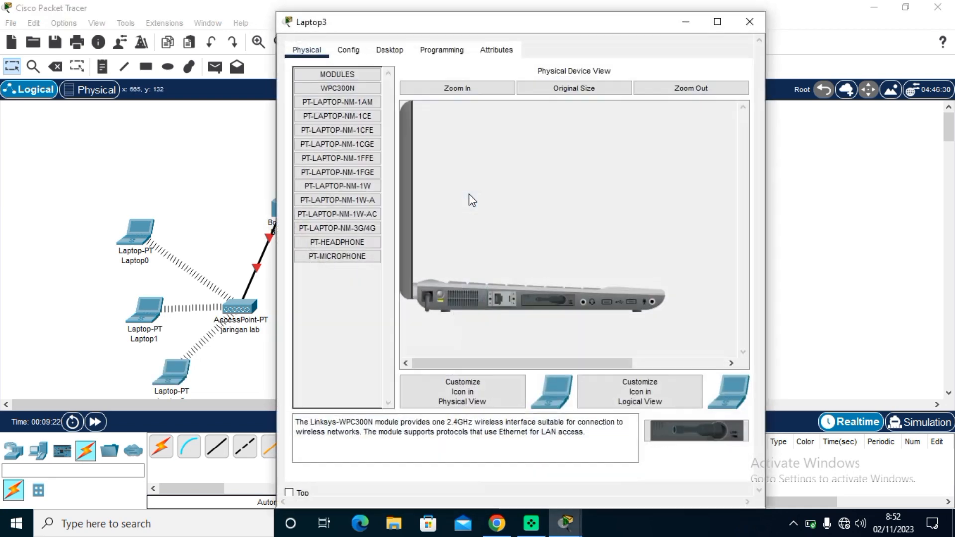
left_click(404, 52)
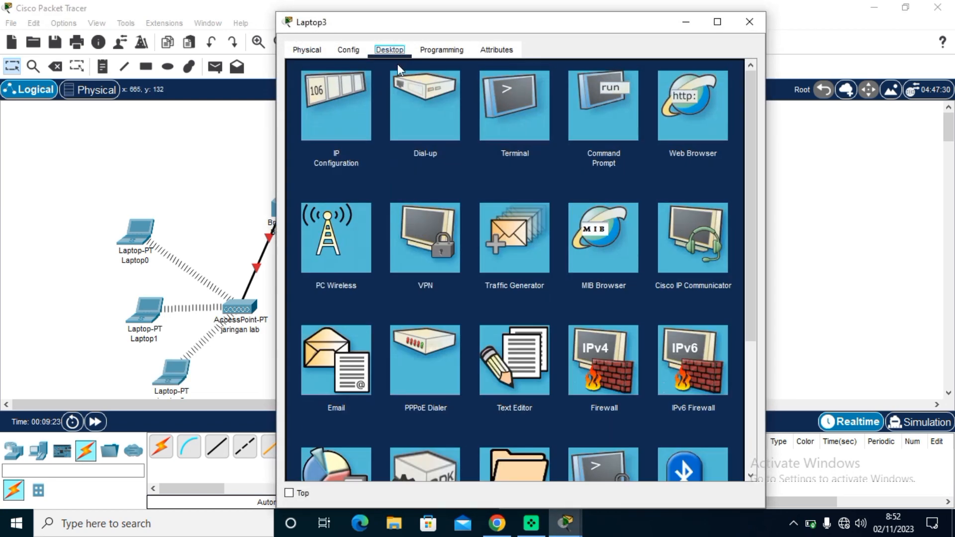
left_click(327, 233)
left_click(407, 200)
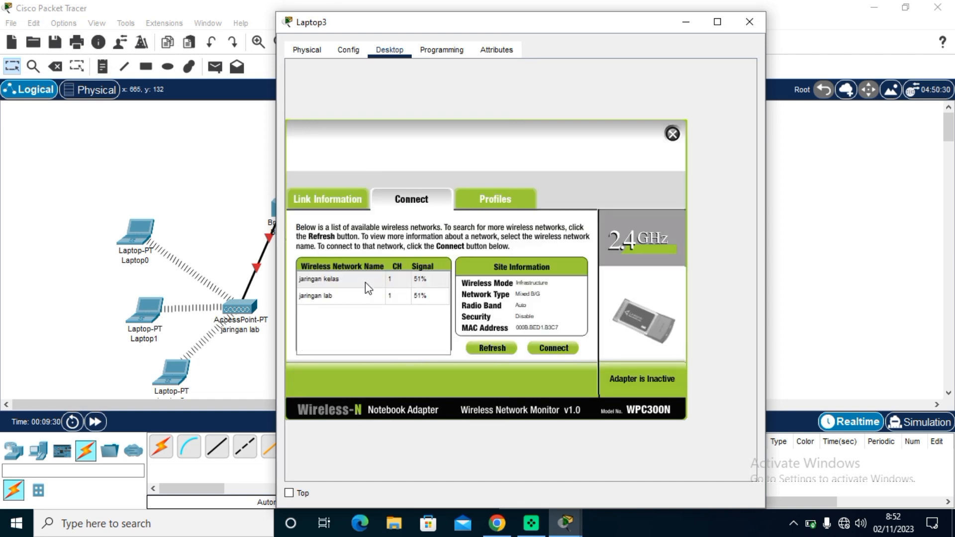
left_click(366, 282)
left_click(555, 349)
left_click(749, 22)
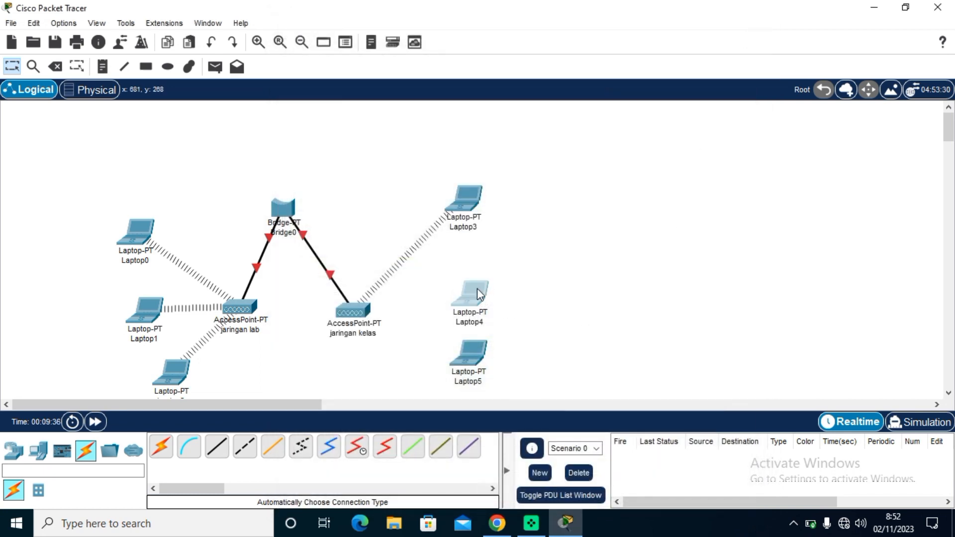
Join Laptop4 to the "jaringan kelas" wireless network using PC Wireless.
left_click(476, 288)
left_click(390, 50)
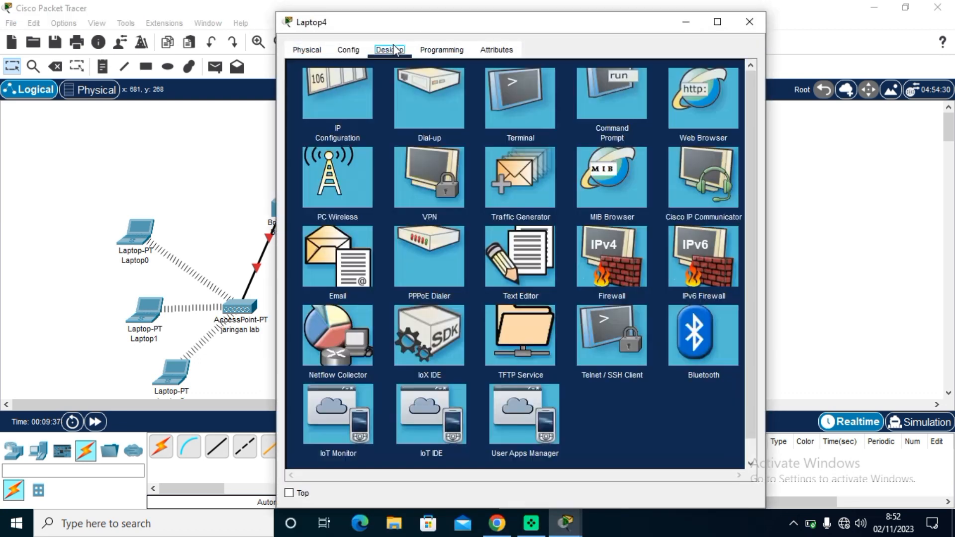
left_click(342, 237)
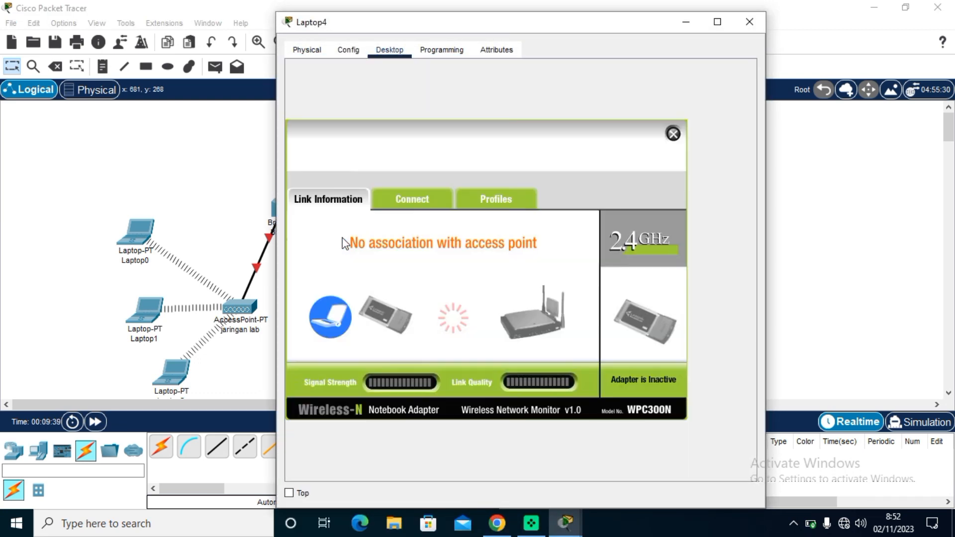
left_click(402, 205)
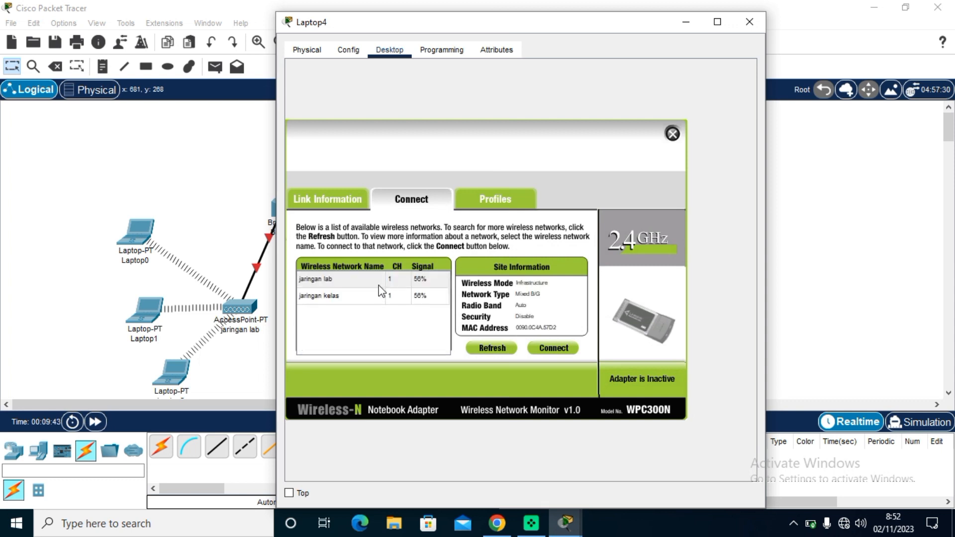
left_click(368, 297)
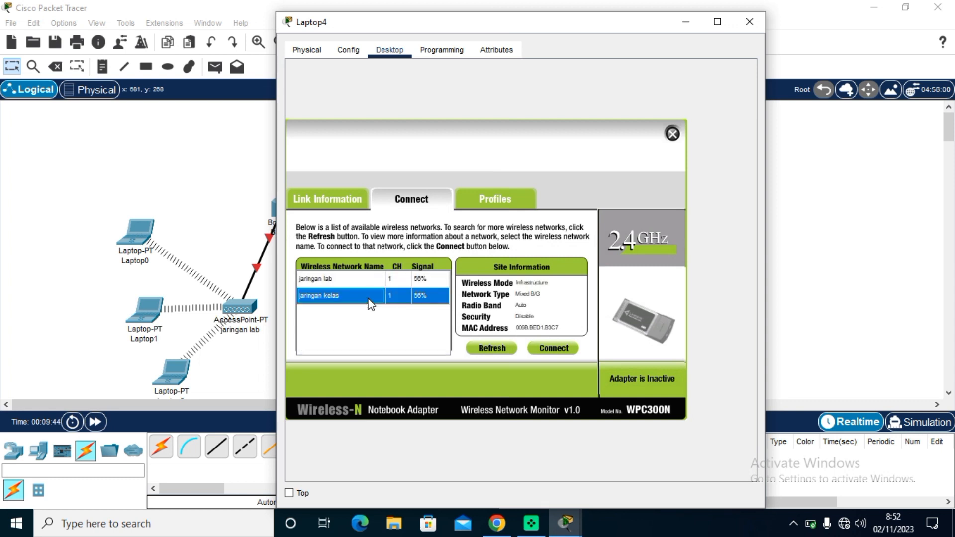
left_click(547, 348)
left_click(749, 21)
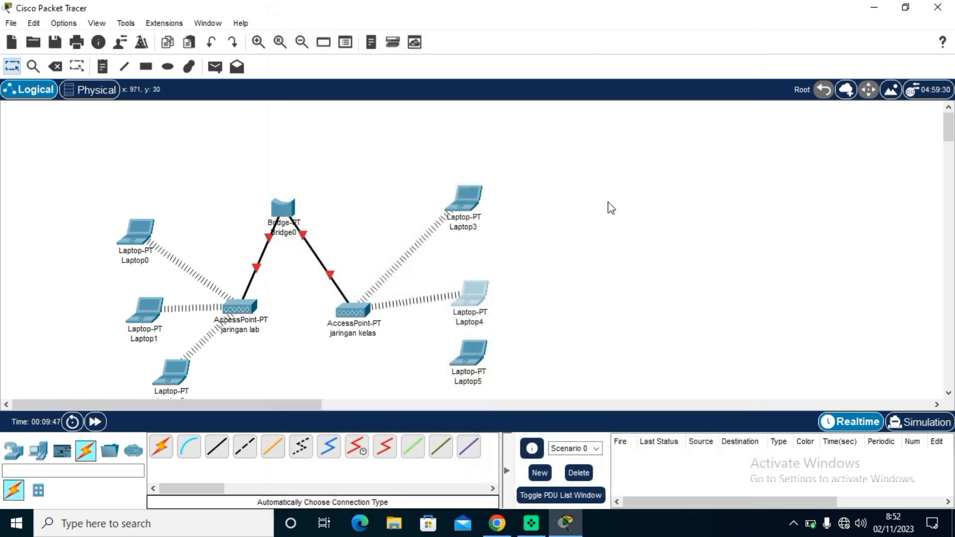
Connect Laptop5 to the "jaringan kelas" wireless network with PC Wireless.
left_click(472, 357)
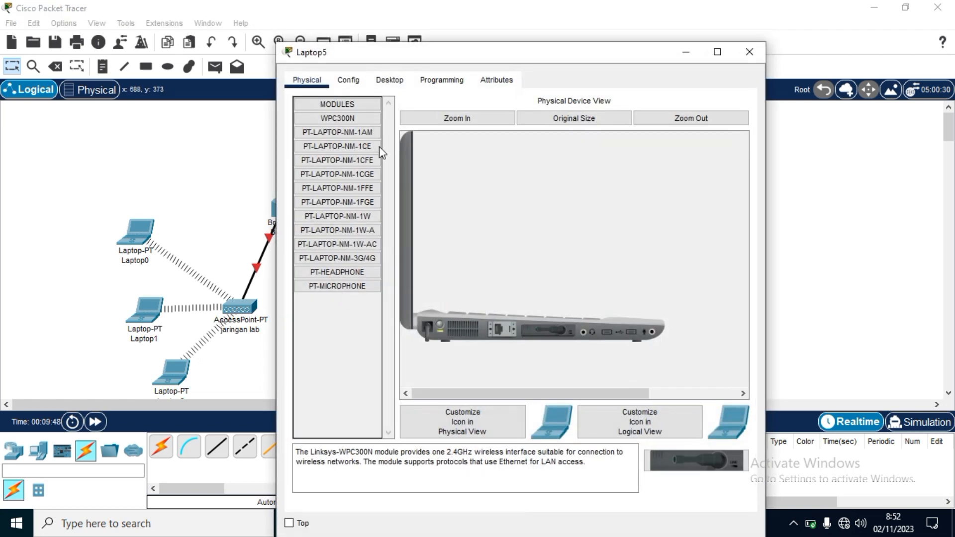
left_click(386, 83)
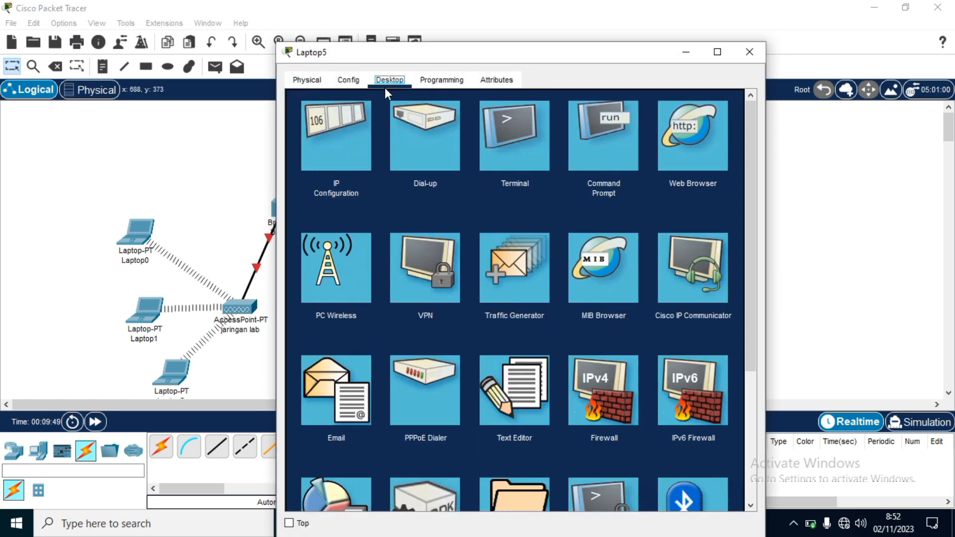
left_click(337, 264)
left_click(401, 229)
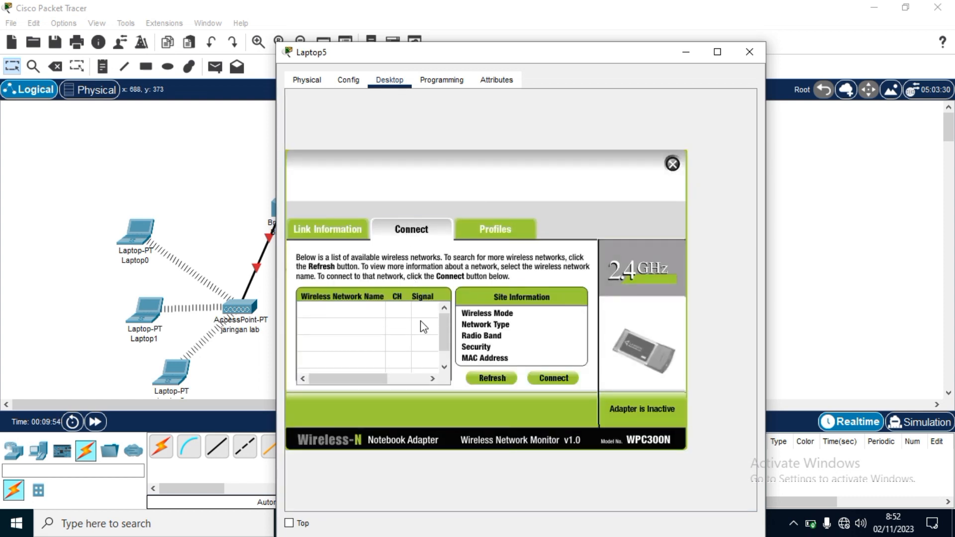
left_click(359, 326)
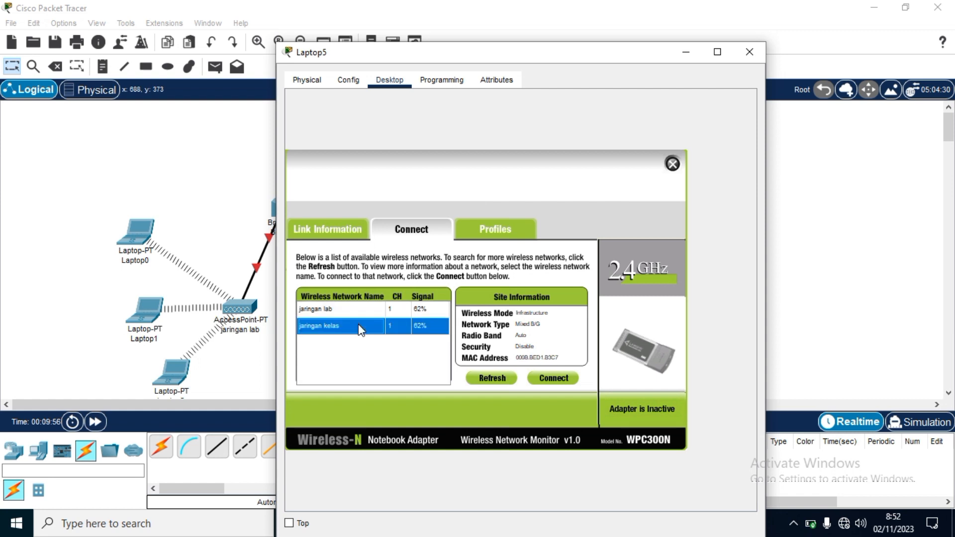
left_click(555, 379)
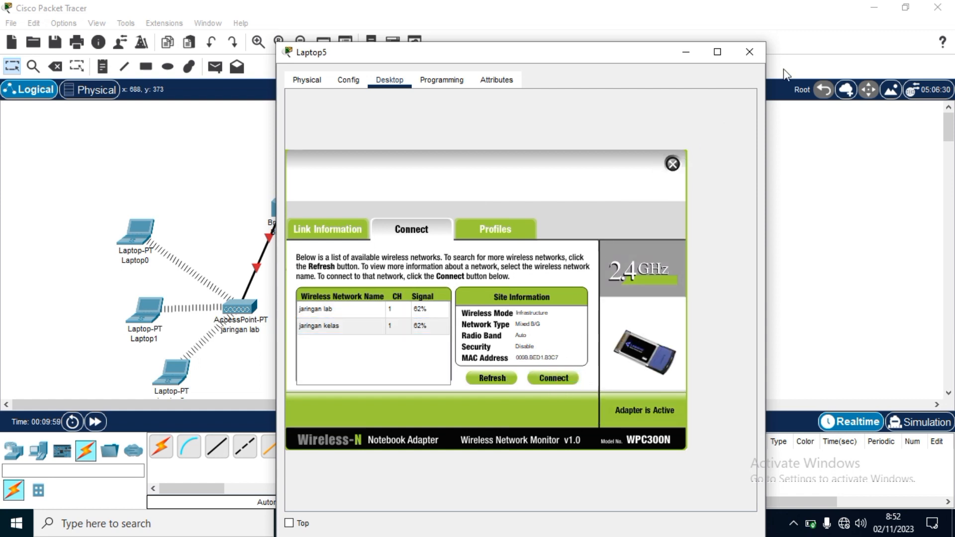
left_click(759, 53)
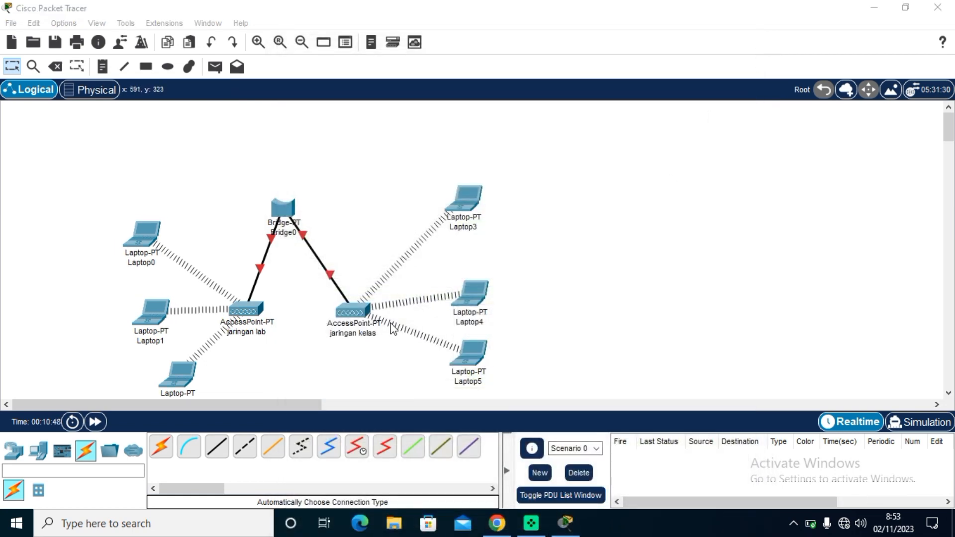
Move the "jaringan lab" access point and its three laptops together slightly up and to the left in the topology.
left_click_drag(104, 228, 294, 411)
left_click_drag(75, 320, 45, 241)
left_click_drag(194, 308, 124, 229)
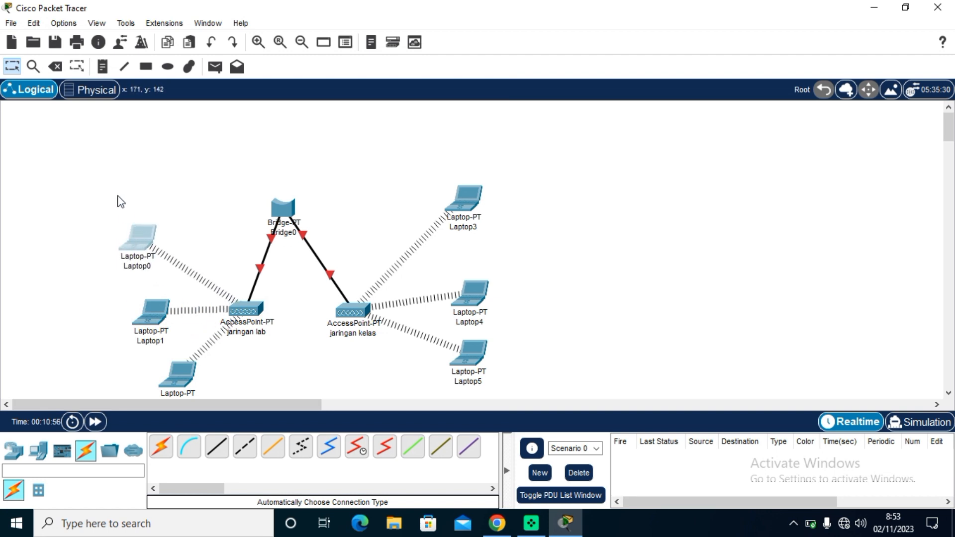
left_click_drag(118, 195, 267, 423)
left_click_drag(120, 328, 248, 393)
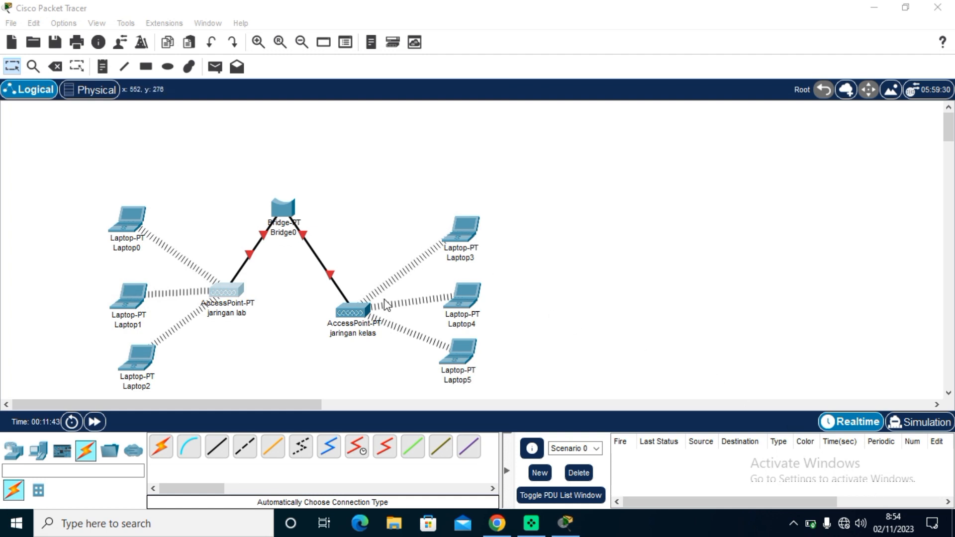
Set the Port 0 bandwidth of the "jaringan lab" access point to 10 Mbps.
left_click(233, 290)
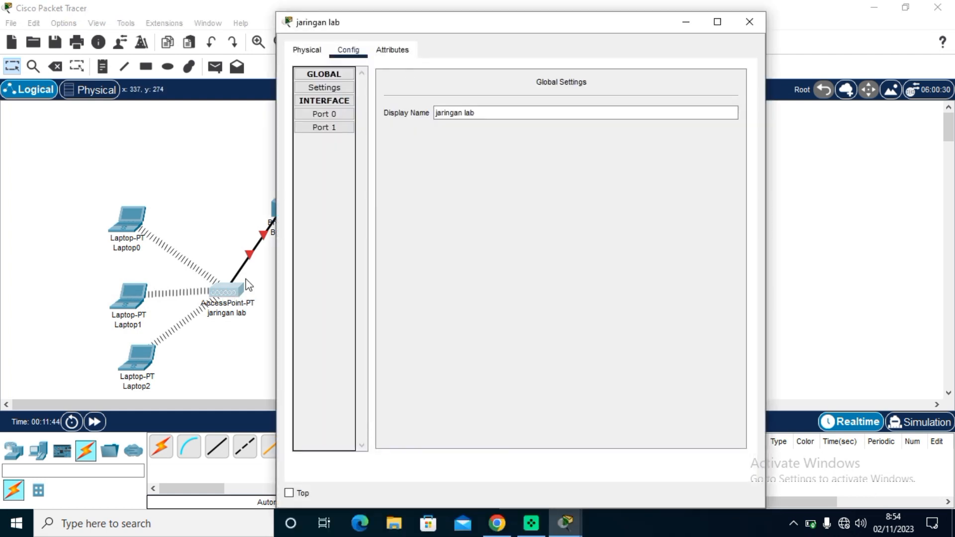
left_click(328, 114)
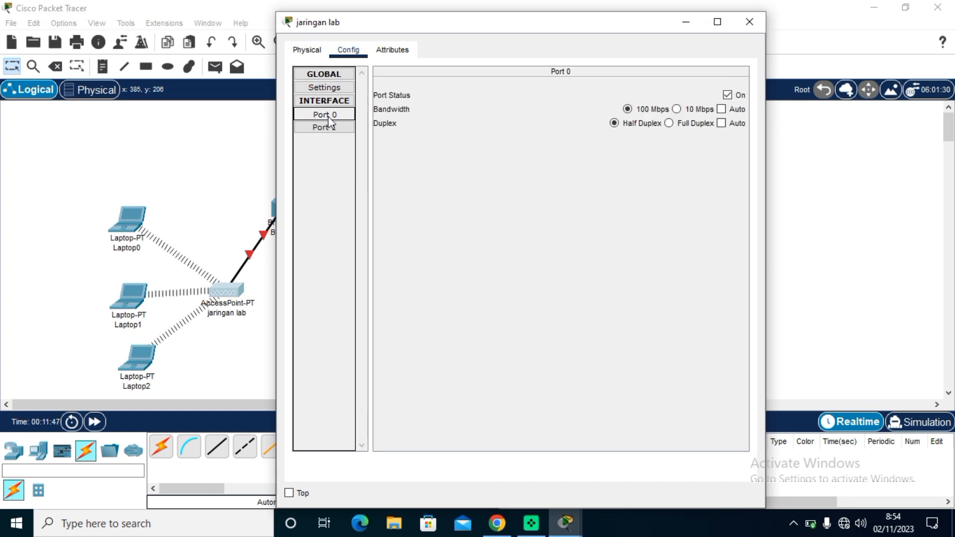
left_click(678, 110)
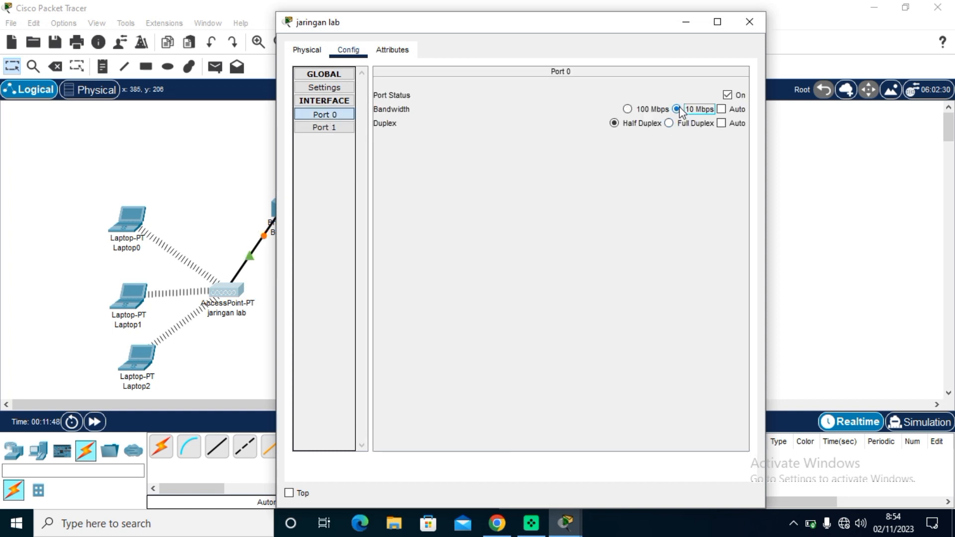
left_click(748, 21)
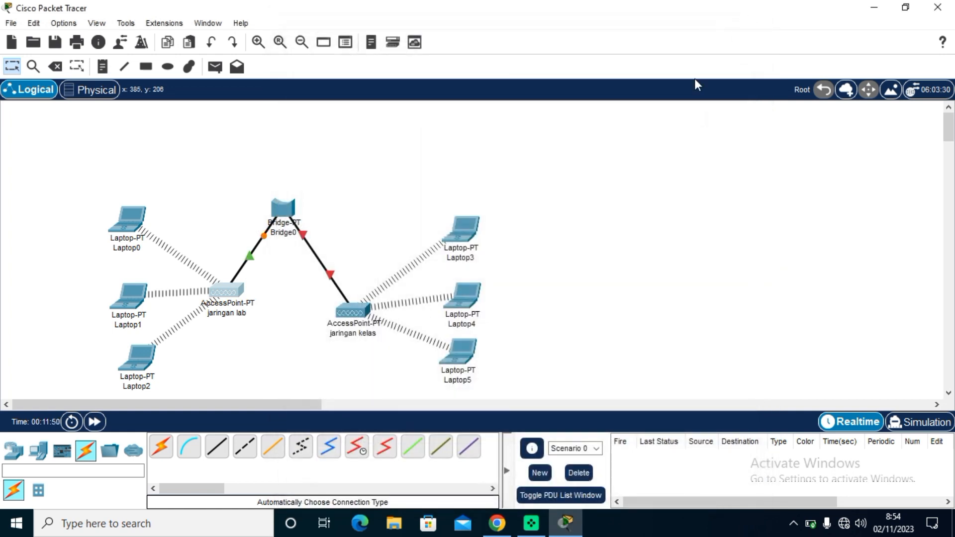
Set the bandwidth of Port 0 on the "jaringan kelas" access point to 10 Mbps.
left_click(346, 312)
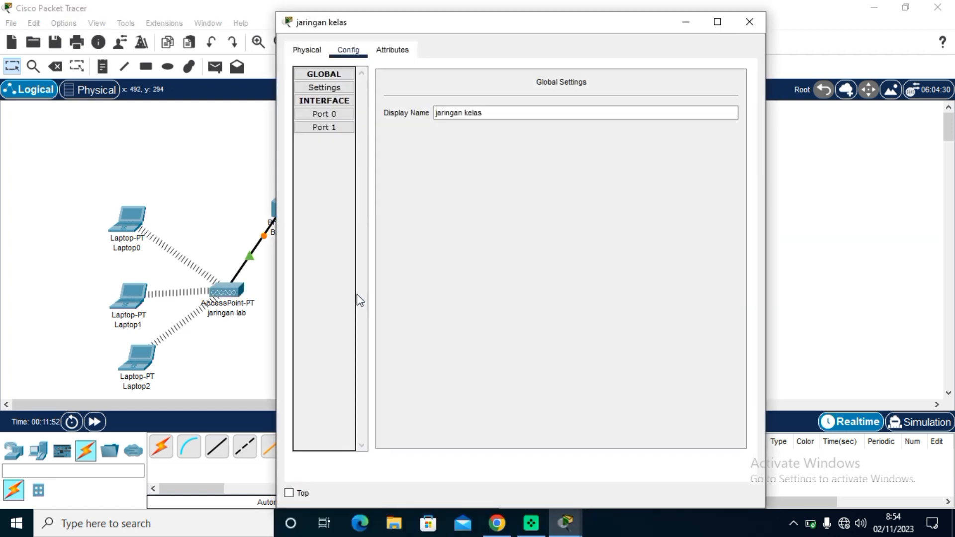
left_click(328, 113)
left_click(678, 109)
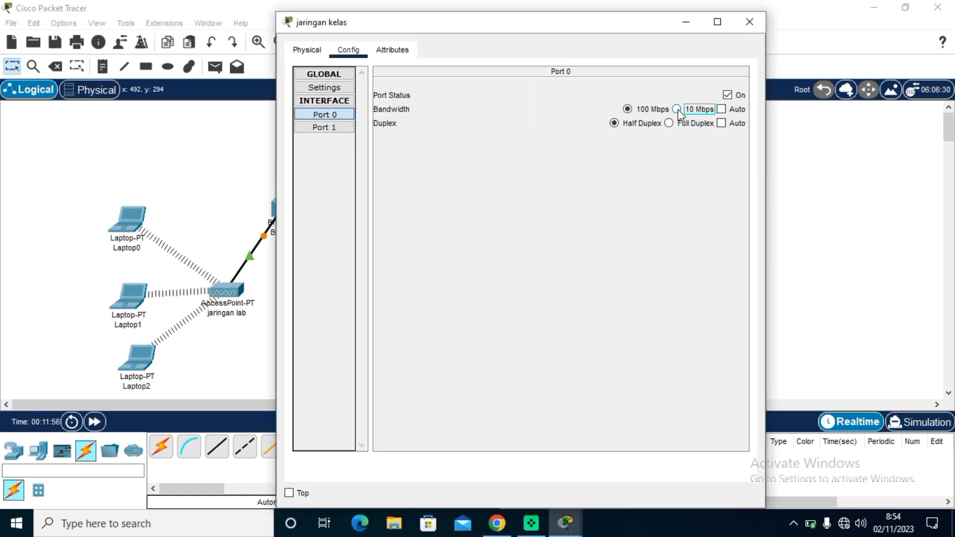
left_click(749, 22)
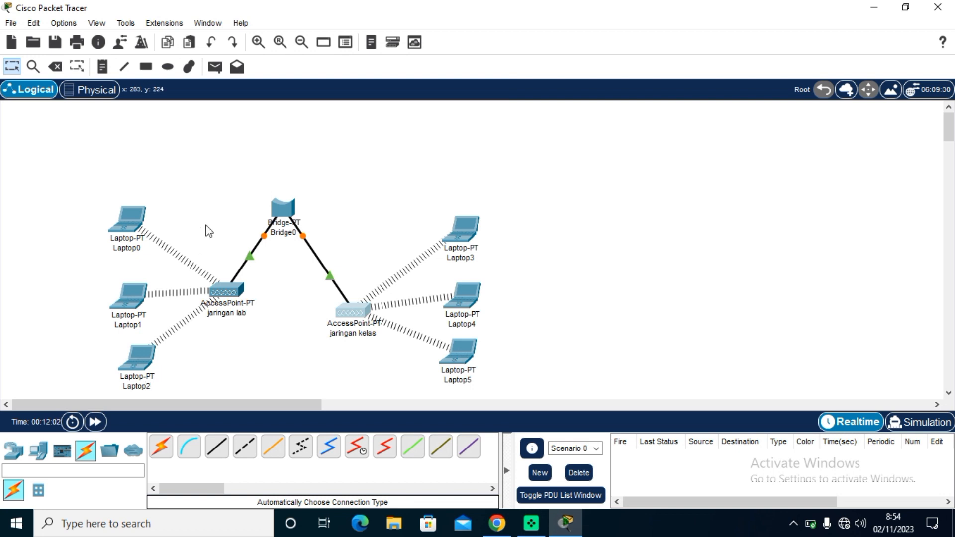
Send a simple PDU from Laptop0 to Laptop3 to test the link across the bridge.
left_click(217, 72)
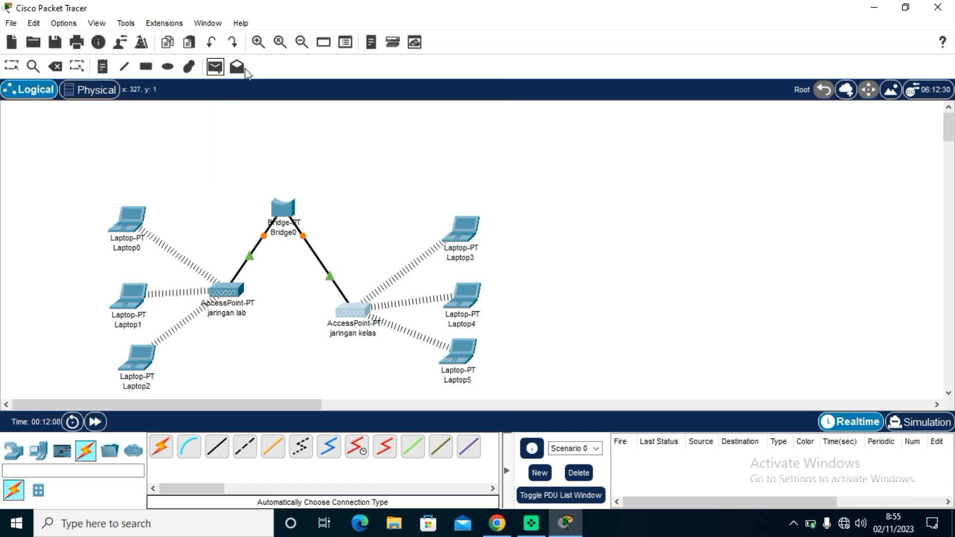
left_click(132, 215)
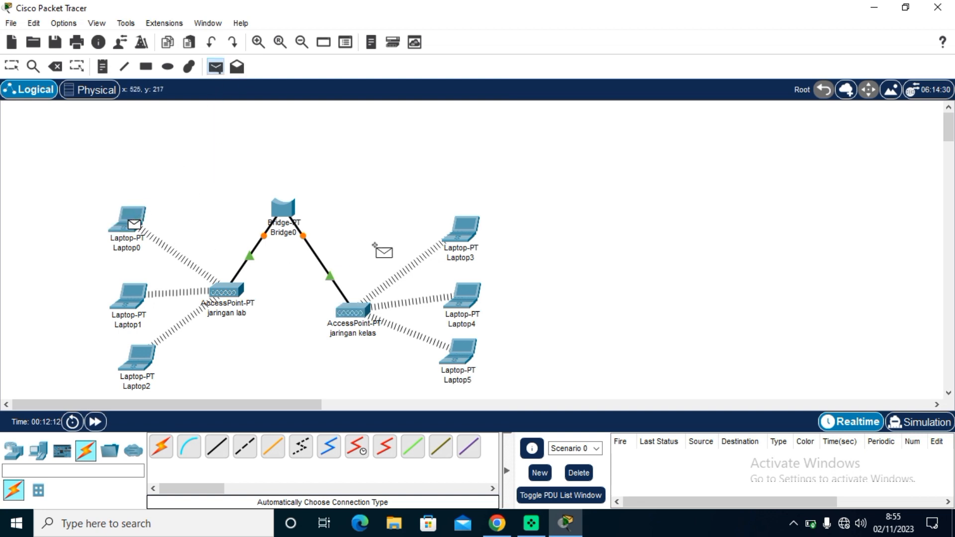
left_click(475, 230)
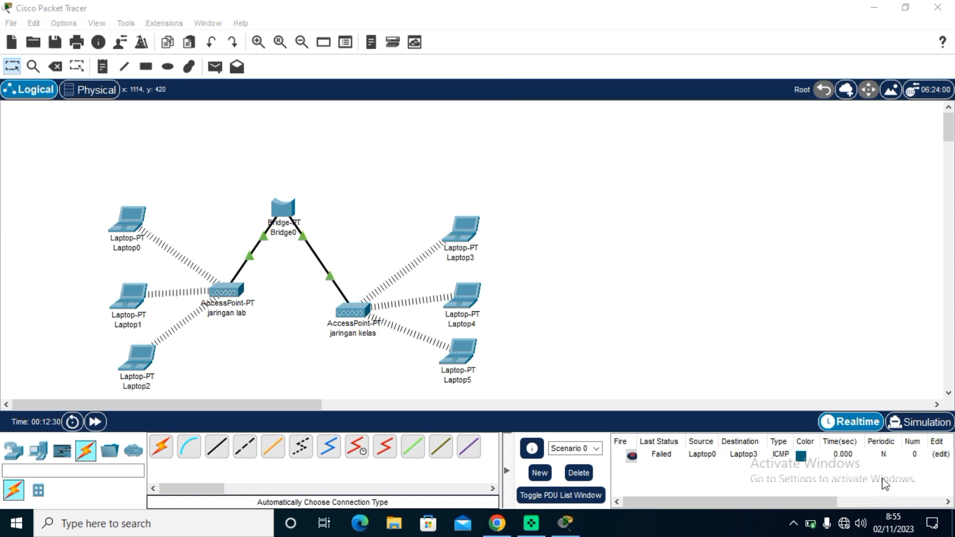
Switch to Simulation mode, play the Laptop0 to Laptop3 packet briefly, and pause the playback.
left_click(918, 423)
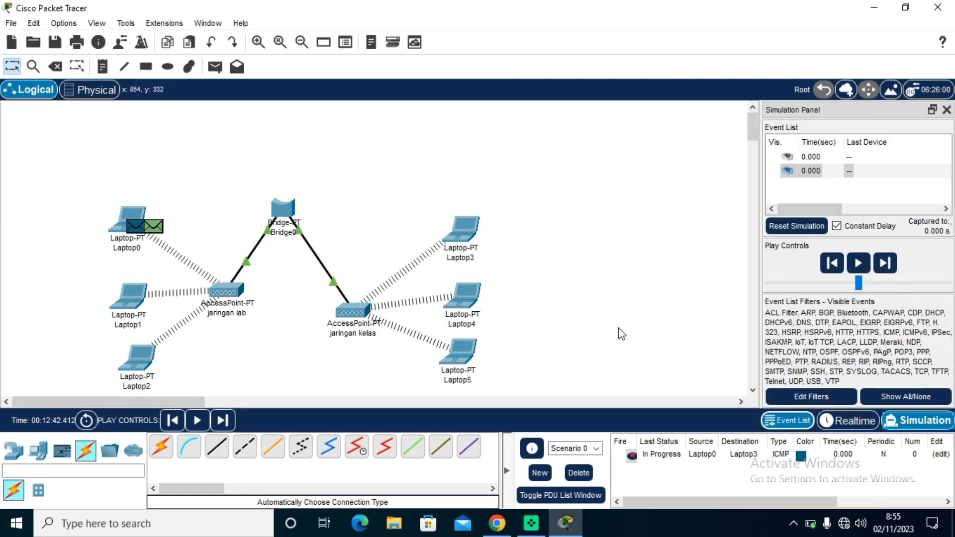
left_click(865, 265)
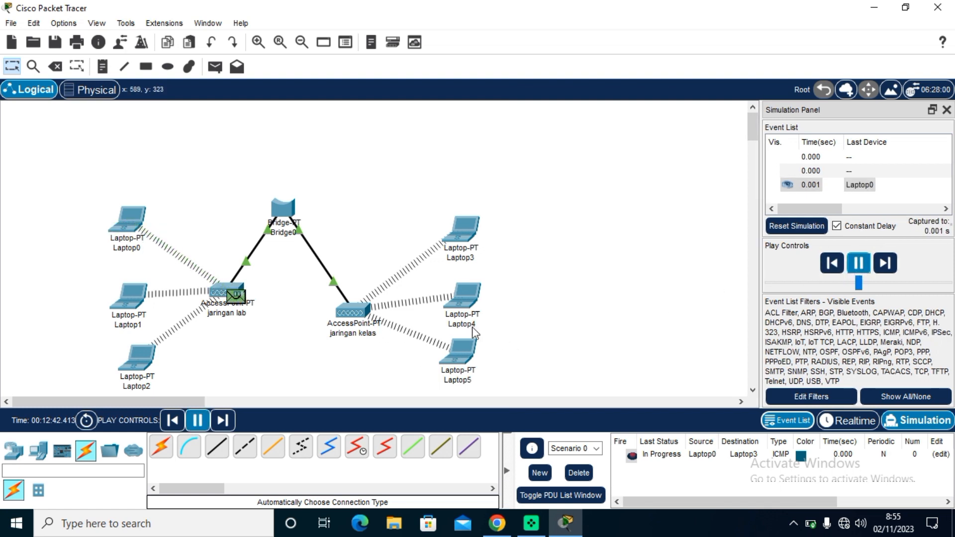
left_click(858, 263)
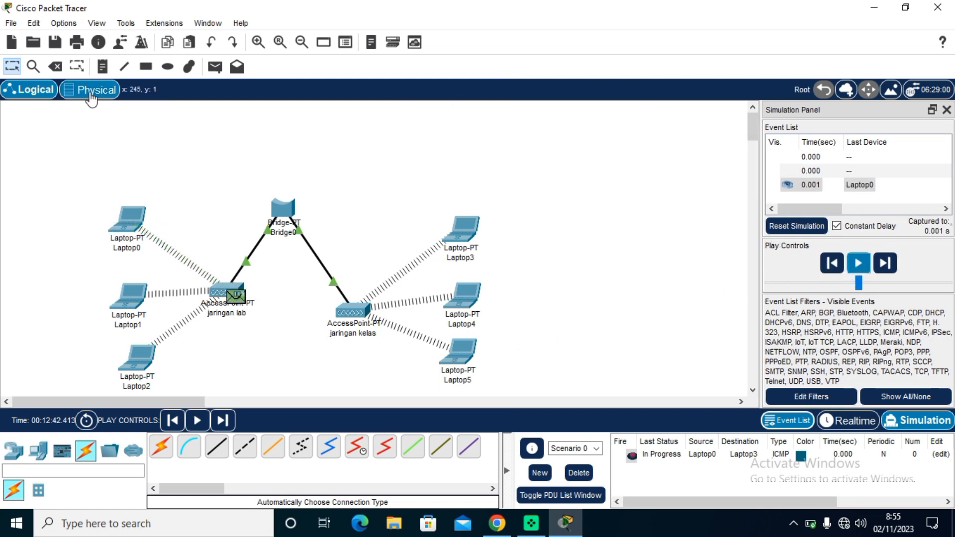
Add a simple PDU from Laptop0 to Laptop1 within the "jaringan lab" group.
left_click(216, 67)
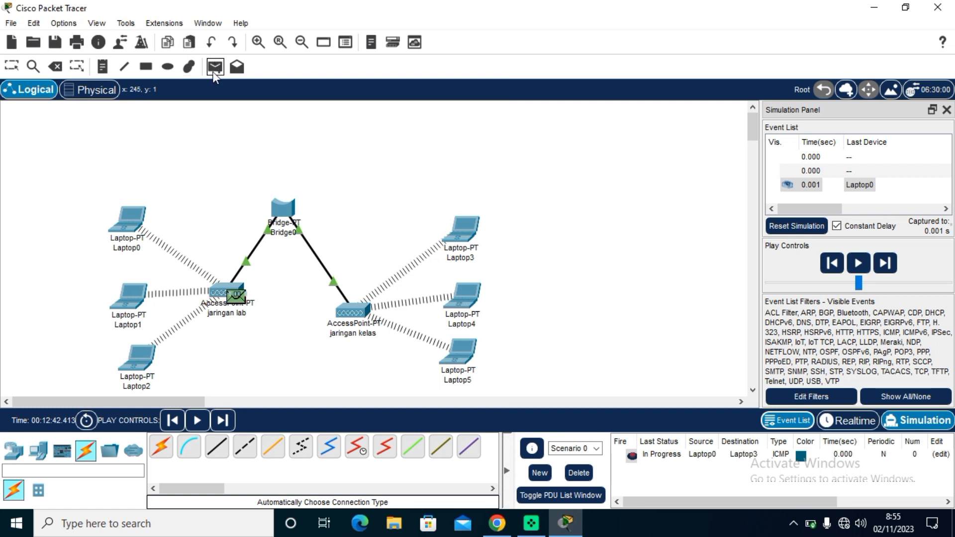
left_click(136, 219)
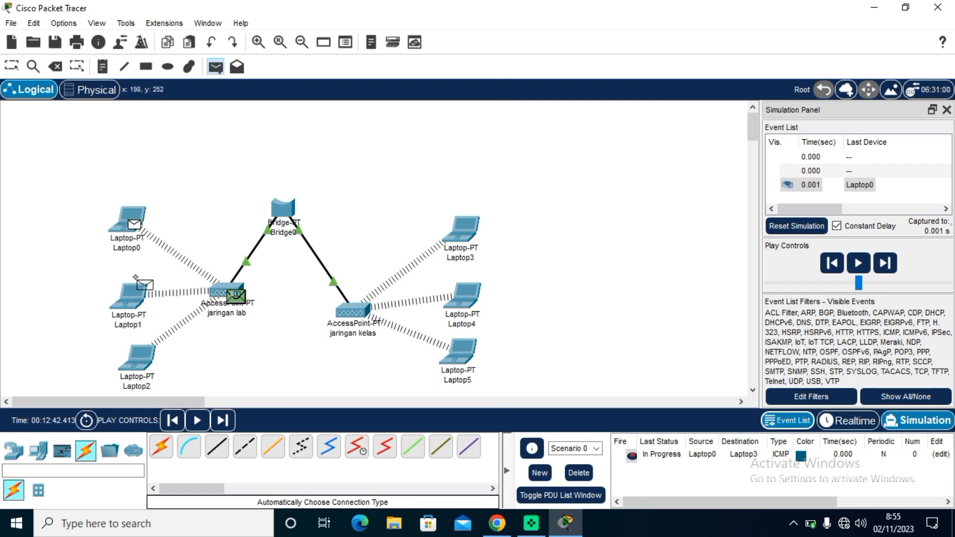
left_click(144, 300)
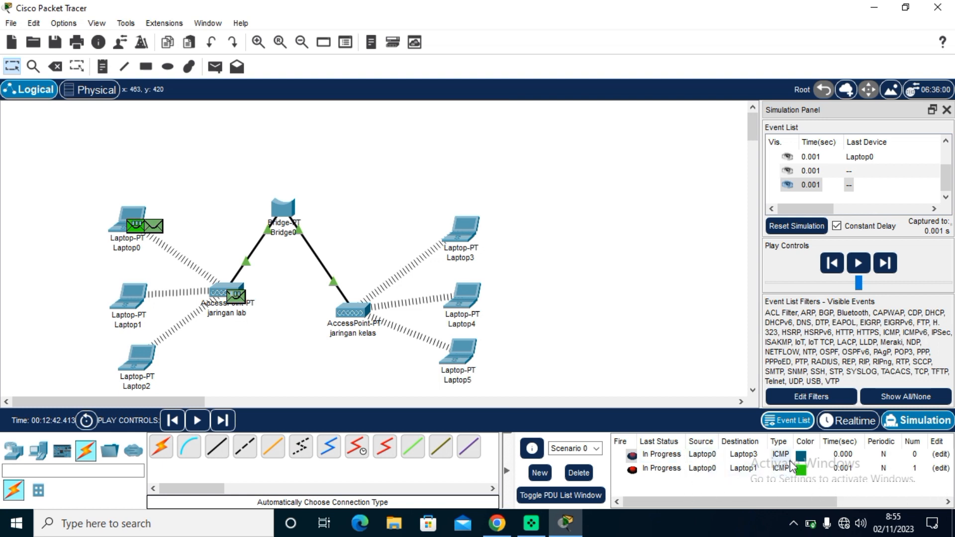
key("Right")
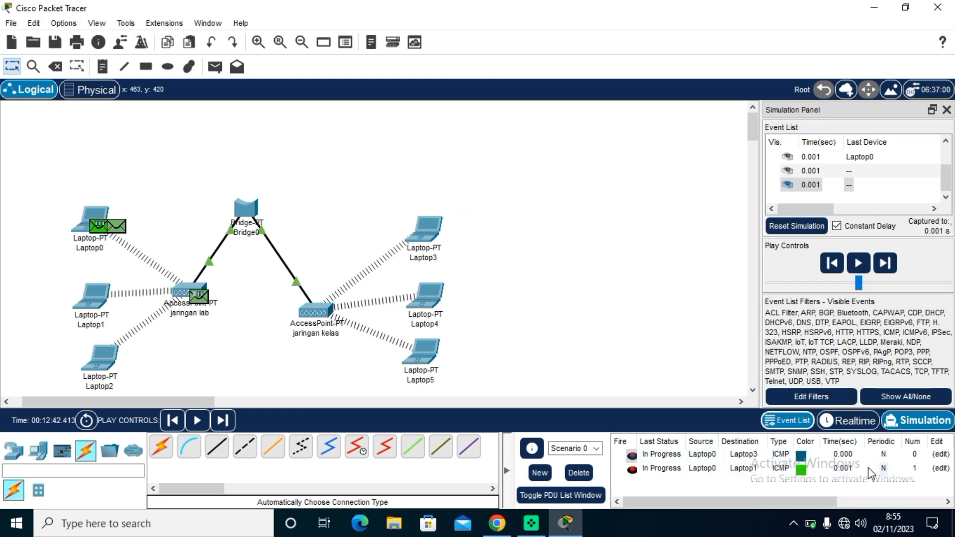
key("Right")
key("Left")
key("Left")
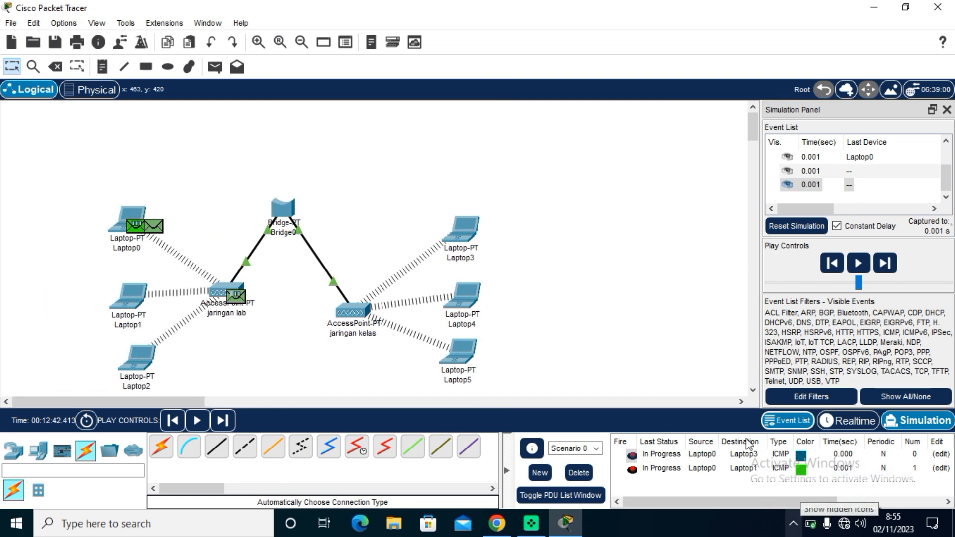
Undock the Simulation Panel into a floating window and check the device and type columns of its event list.
left_click(934, 209)
left_click(934, 209)
left_click(934, 210)
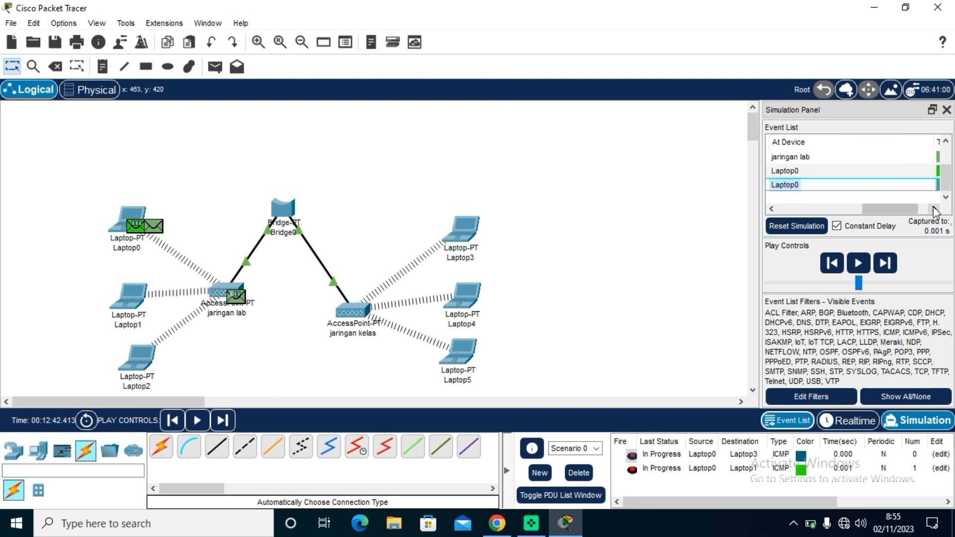
left_click(934, 209)
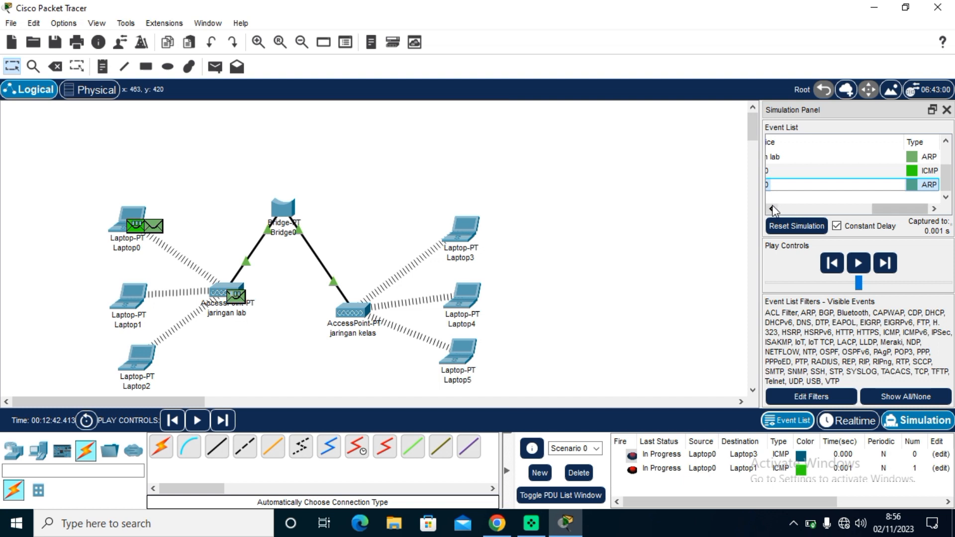
left_click(932, 110)
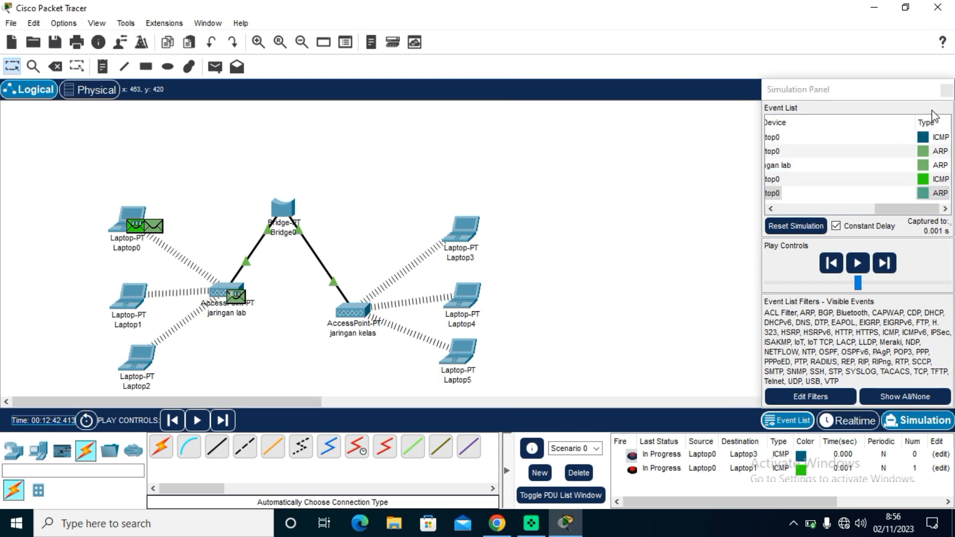
left_click(772, 209)
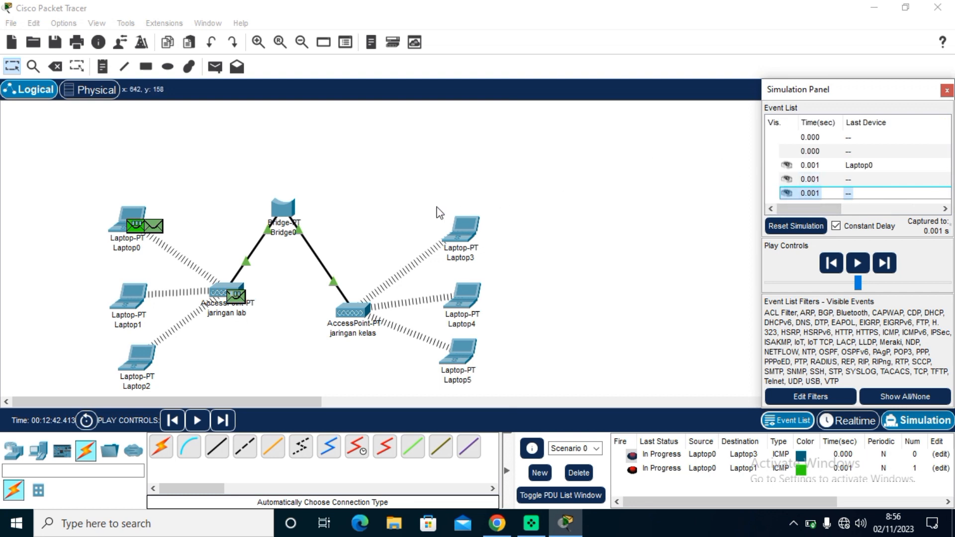
Add simple PDUs from Laptop1 to Laptop2 and from Laptop2 to Laptop4.
left_click(211, 70)
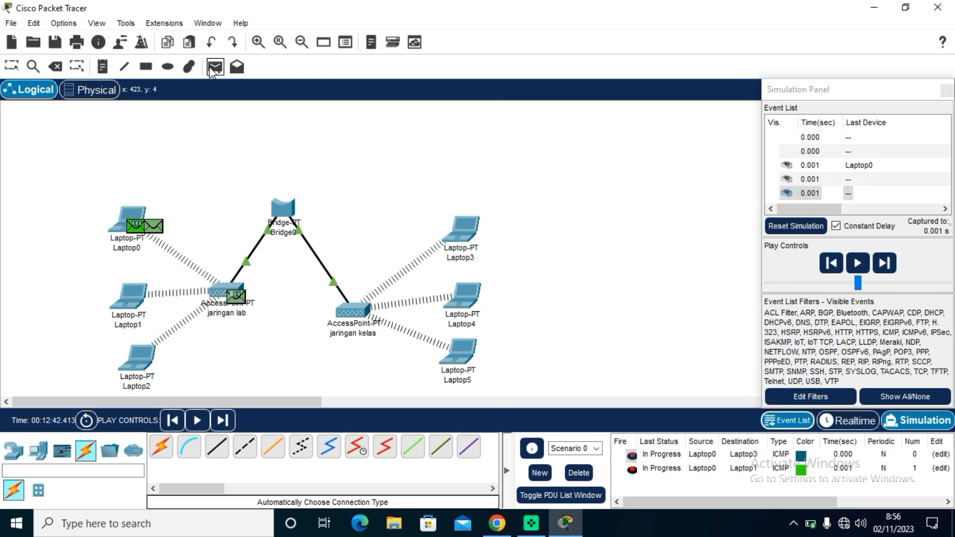
left_click(137, 300)
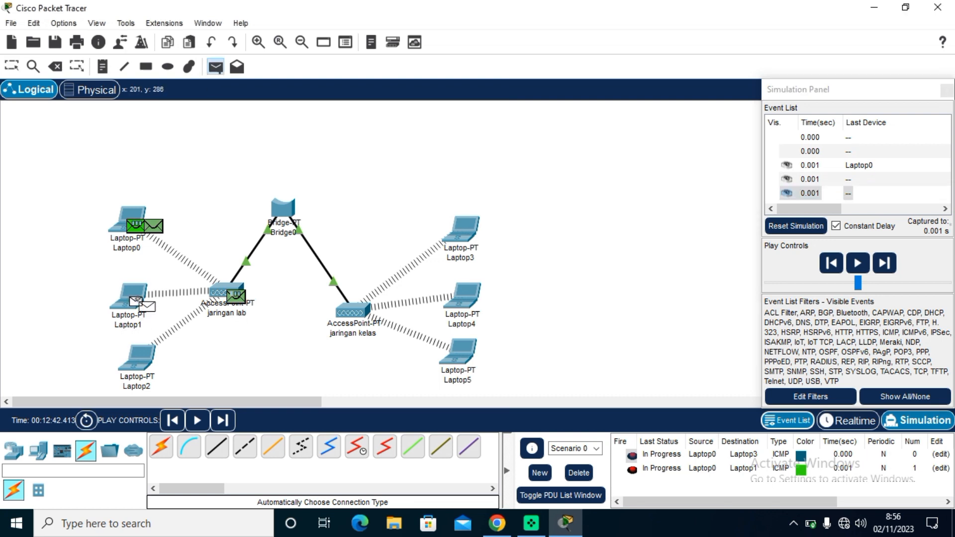
left_click(152, 364)
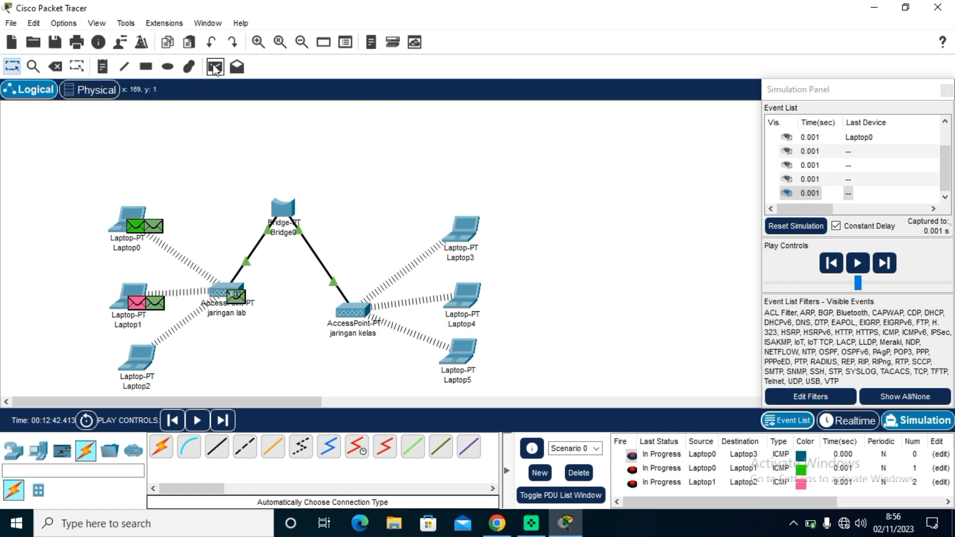
left_click(215, 70)
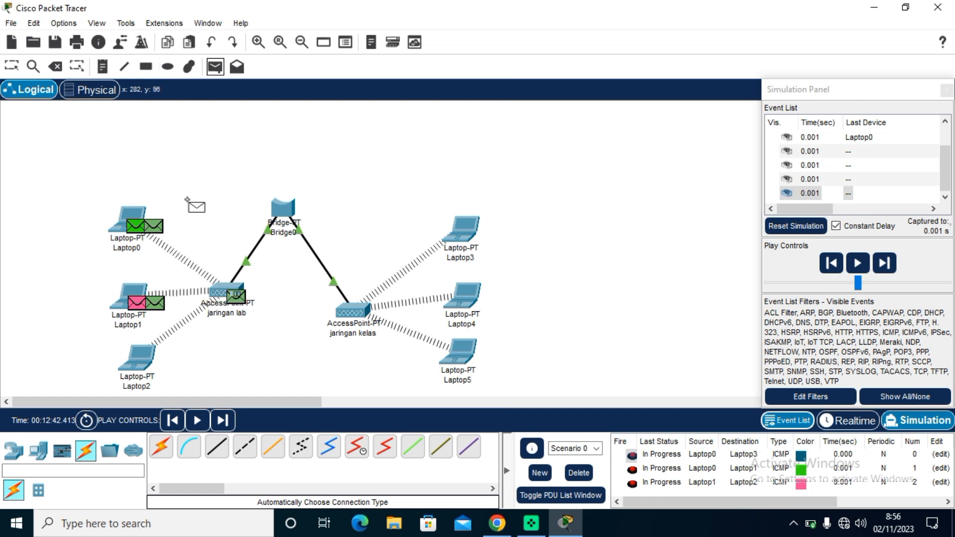
left_click(141, 361)
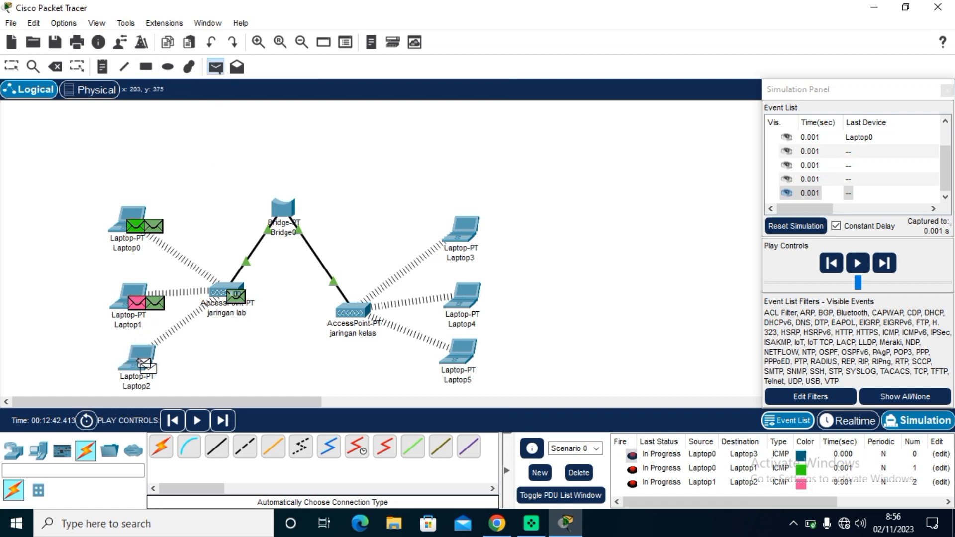
left_click(475, 297)
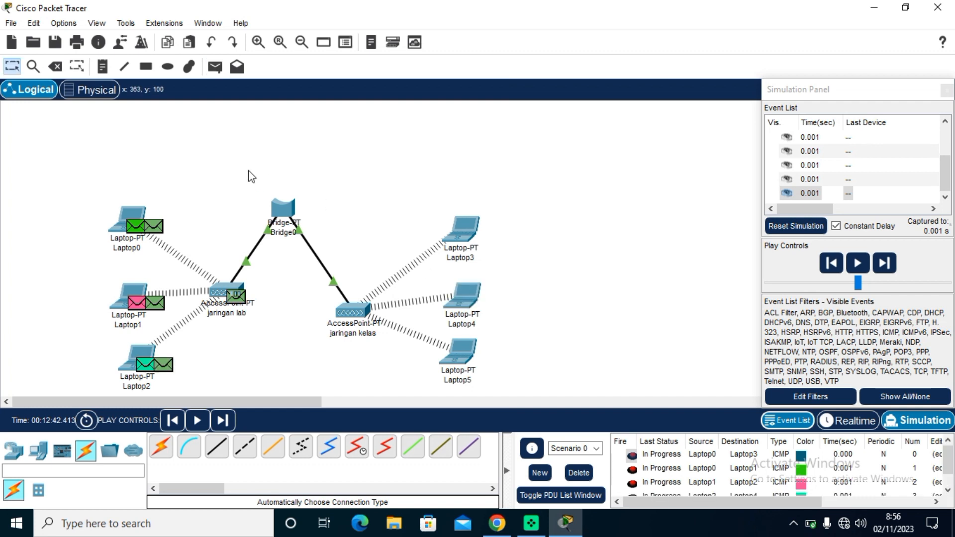
Add simple PDUs from Laptop3 to Laptop4 and from Laptop5 to Laptop4.
left_click(214, 66)
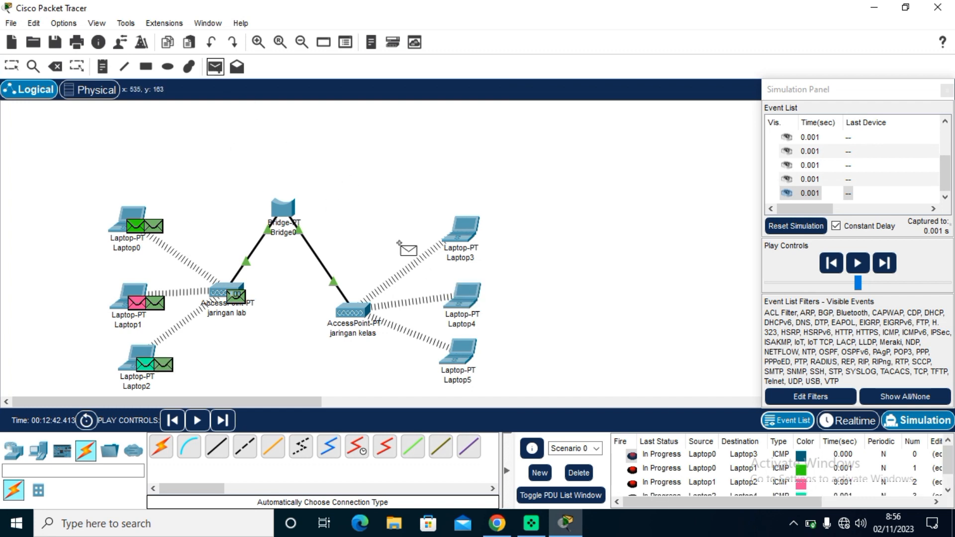
left_click(468, 230)
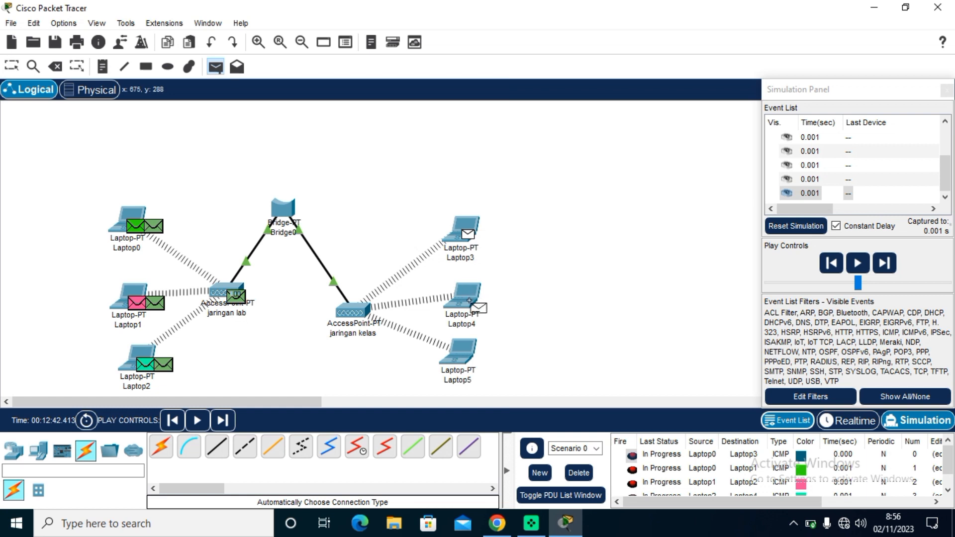
left_click(473, 304)
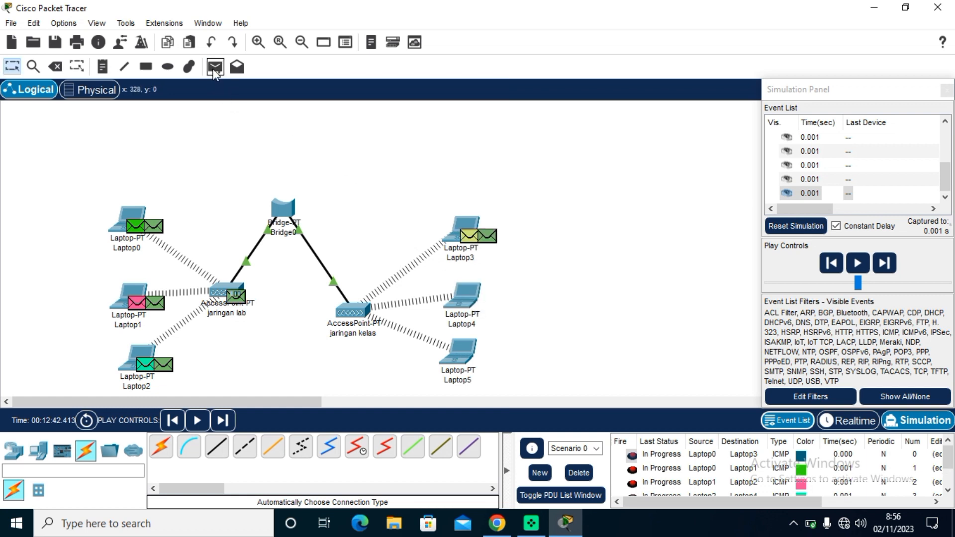
left_click(214, 68)
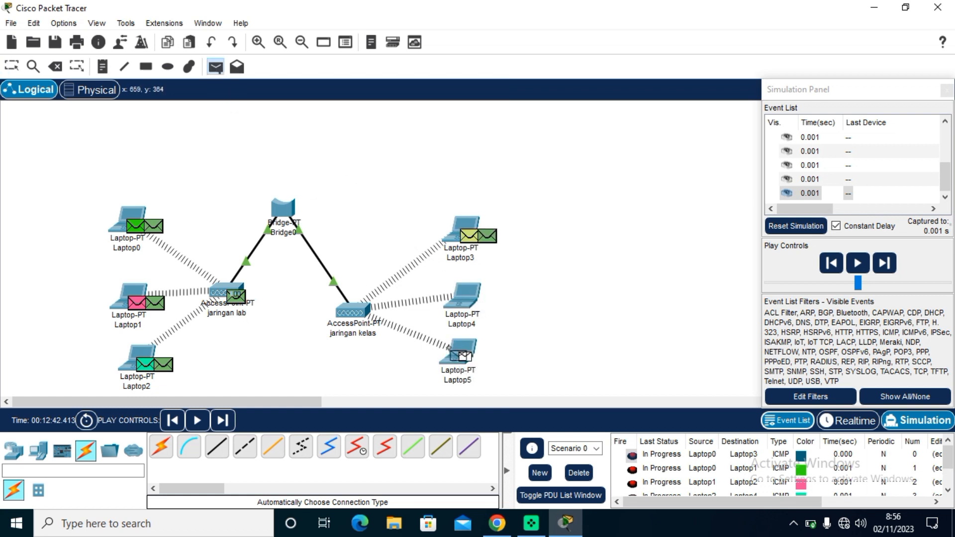
left_click(358, 324)
left_click(566, 220)
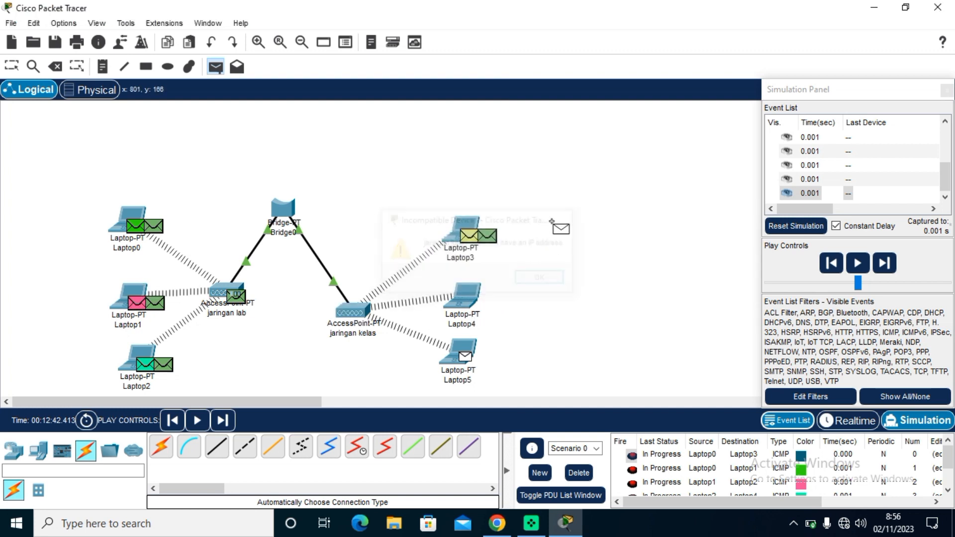
left_click(472, 308)
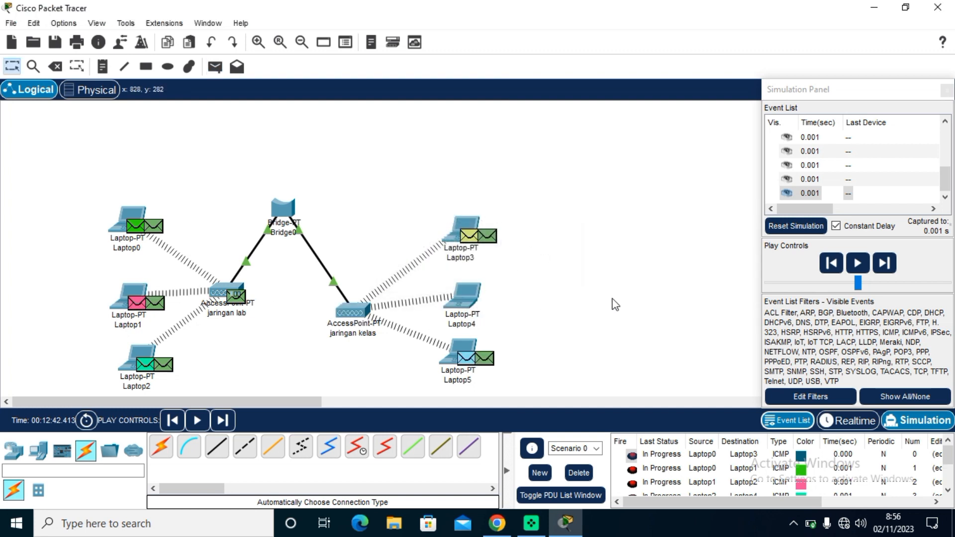
Play the simulation of all queued PDUs and widen the Simulation Panel to fit more event list columns.
left_click(856, 264)
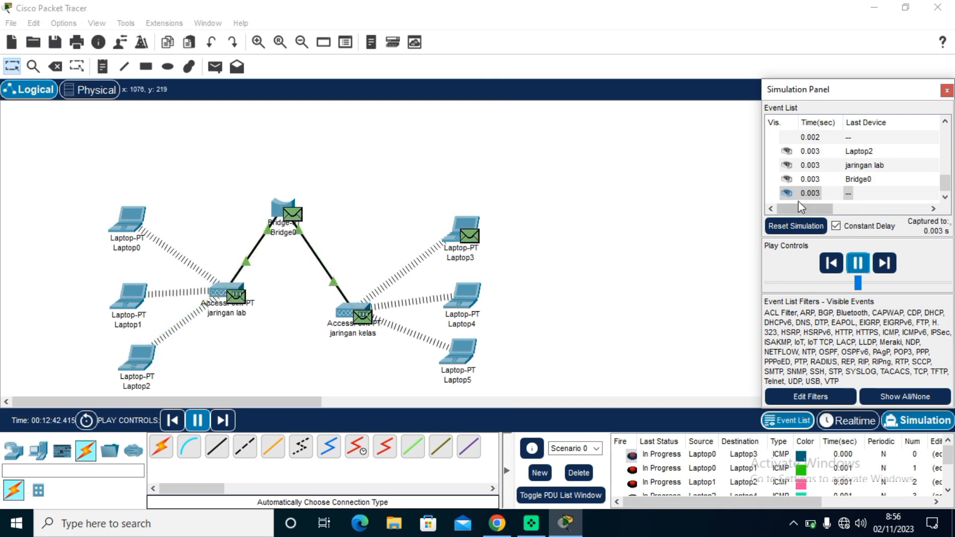
left_click_drag(760, 197, 591, 192)
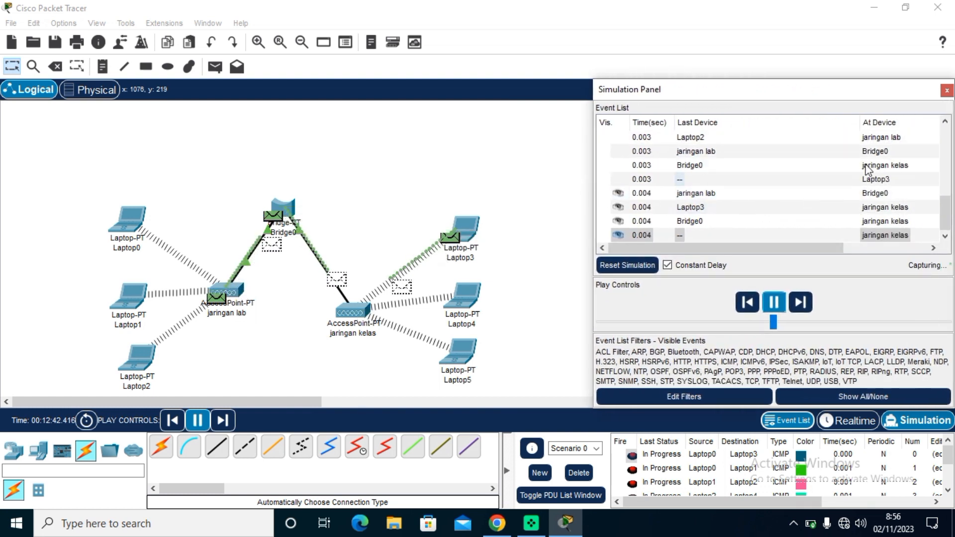
Examine the captured events in the event list, from first to latest, including their last device, current device and type.
left_click(932, 247)
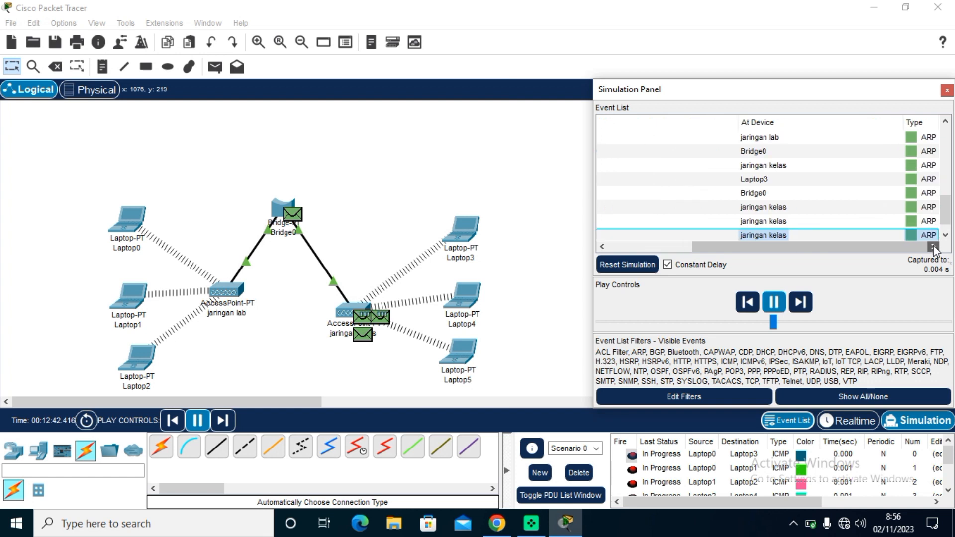
left_click(602, 247)
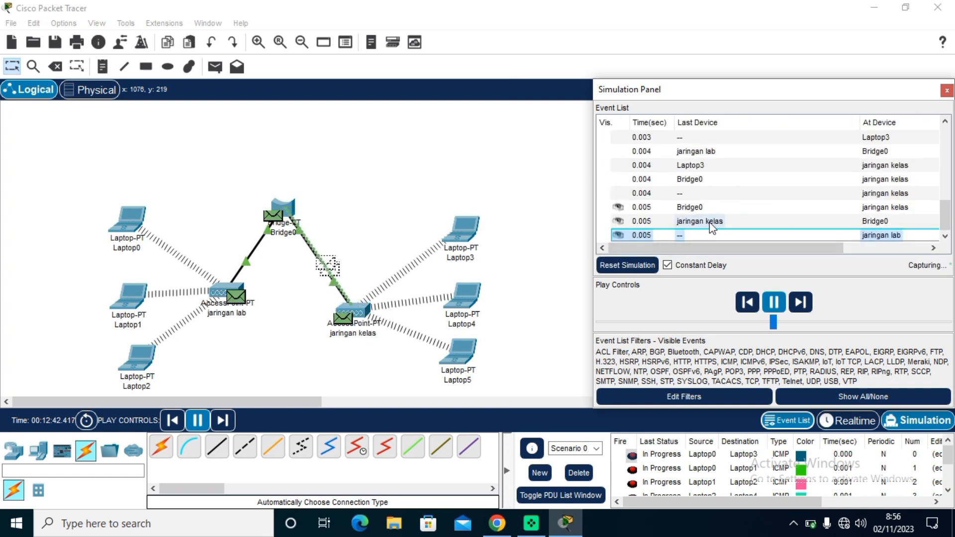
scroll(710, 219, "up", 10)
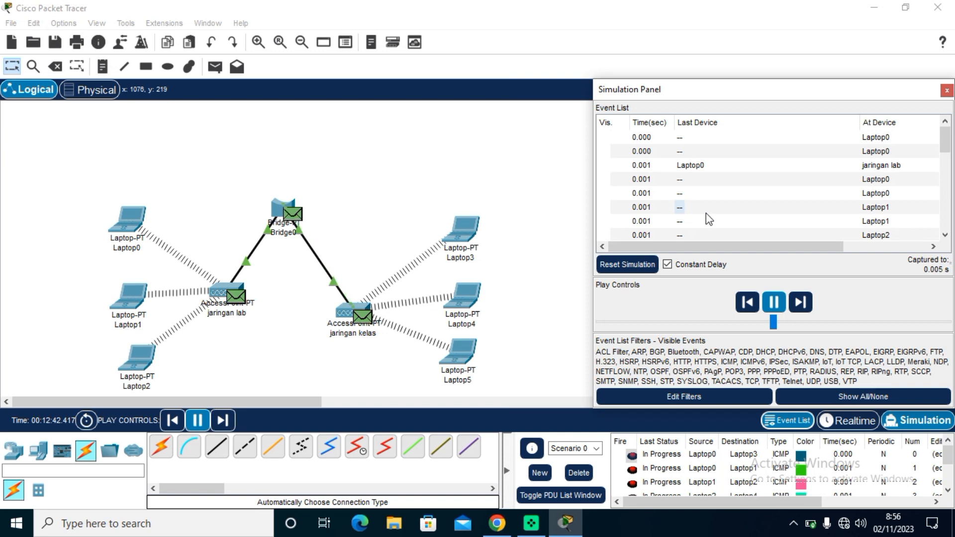
scroll(706, 213, "down", 10)
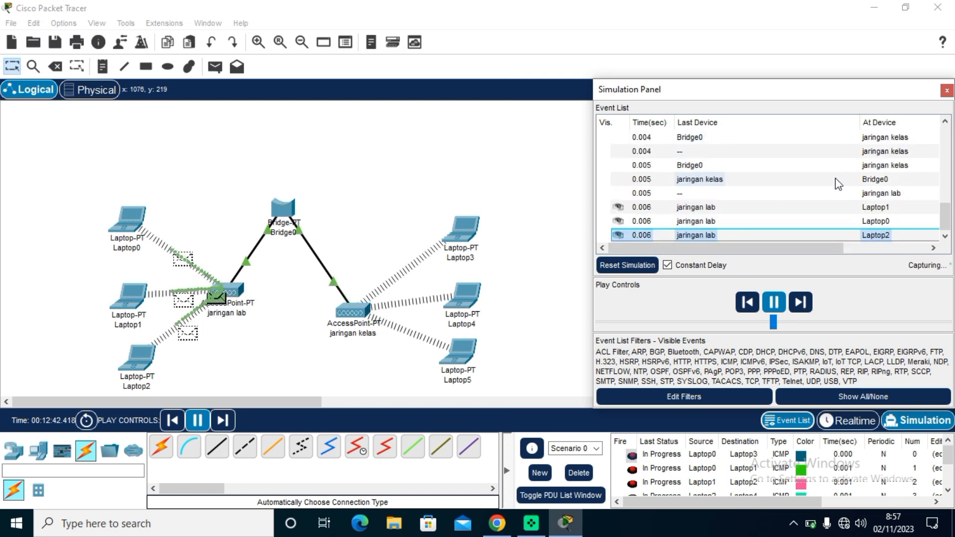
left_click_drag(724, 246, 807, 248)
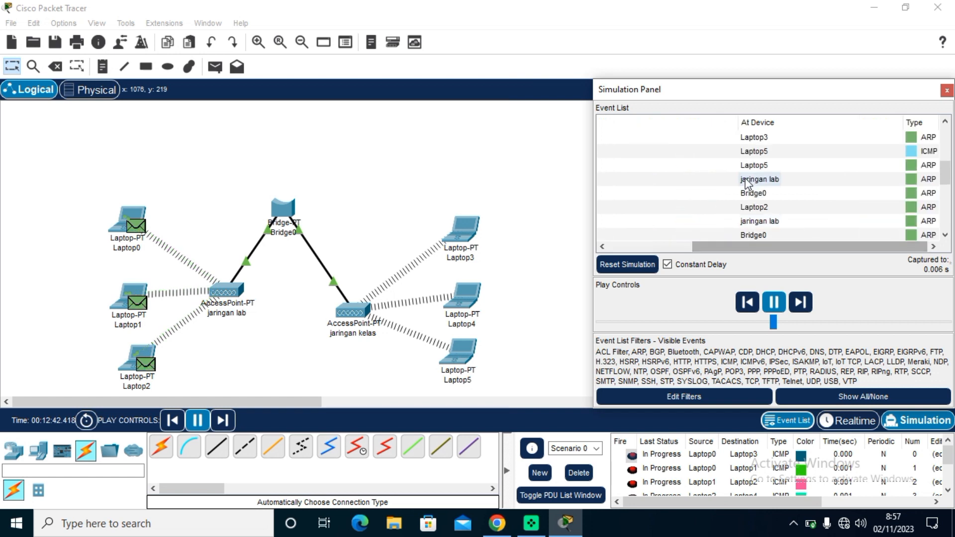
scroll(753, 179, "up", 8)
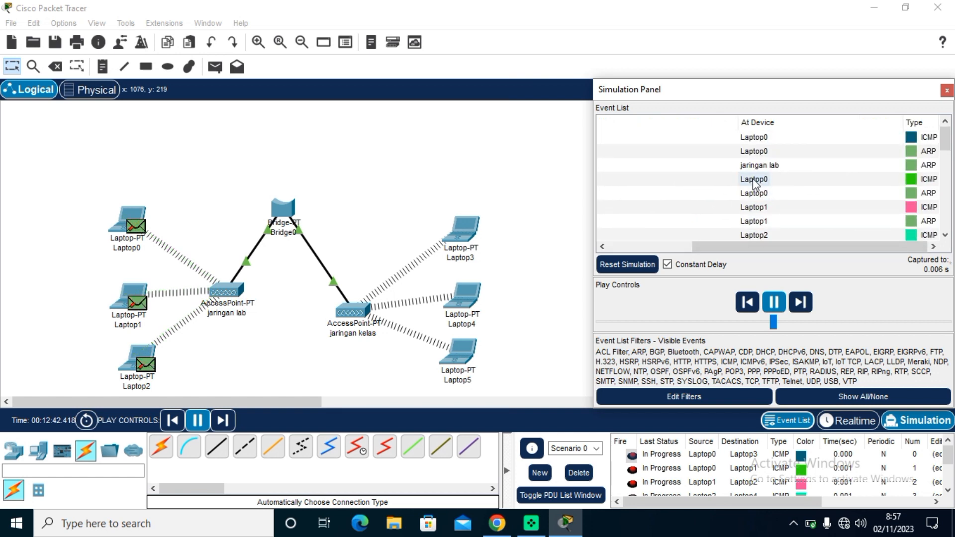